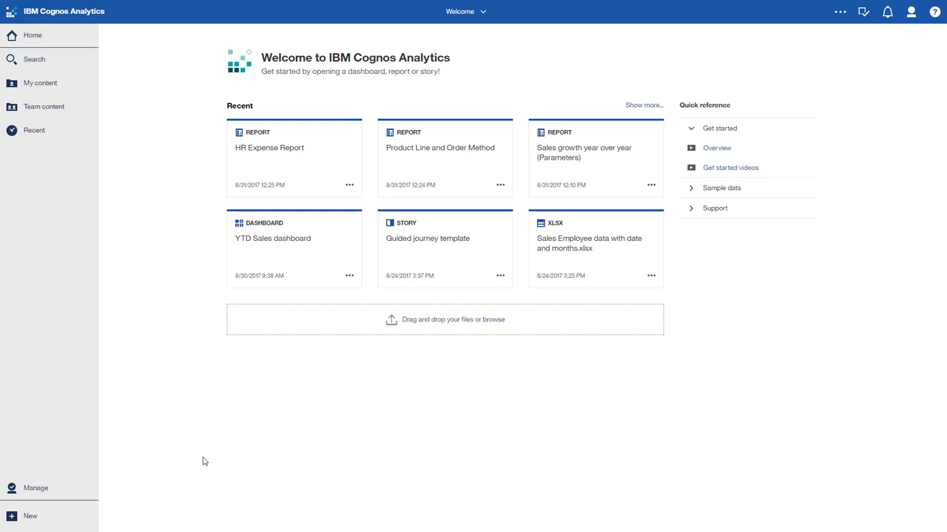
Expand the recent content list to show more items, scroll through it, and collapse it again
{"action": "left_click", "coordinate": [636, 105]}
{"action": "scroll", "coordinate": [591, 219], "scroll_direction": "down", "scroll_amount": 3}
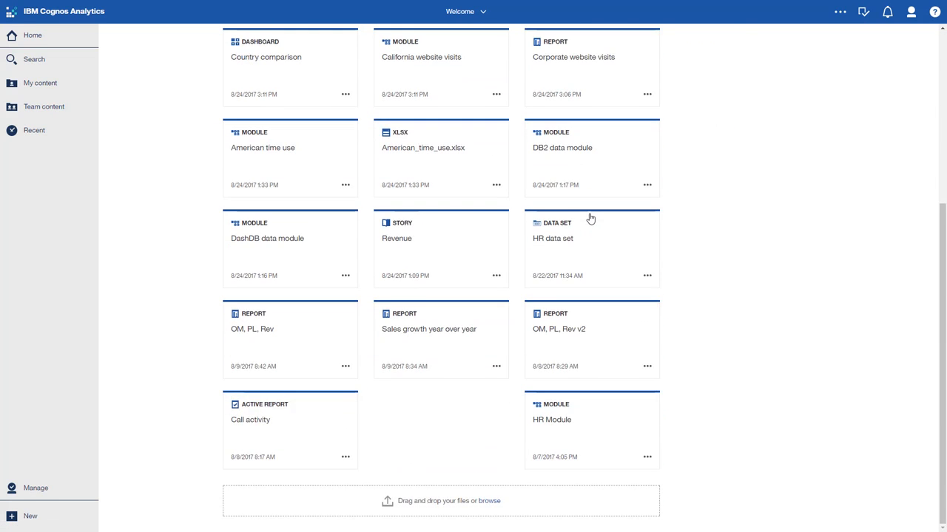
{"action": "scroll", "coordinate": [591, 219], "scroll_direction": "up", "scroll_amount": 5}
{"action": "left_click", "coordinate": [643, 106]}
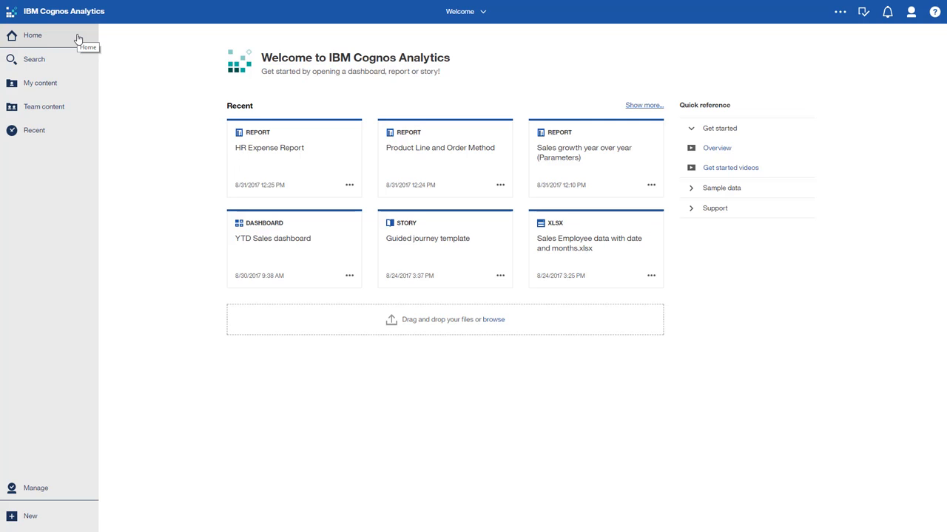
Browse the Team content folders, opening the R7 folder and returning to the top level
{"action": "left_click", "coordinate": [65, 106]}
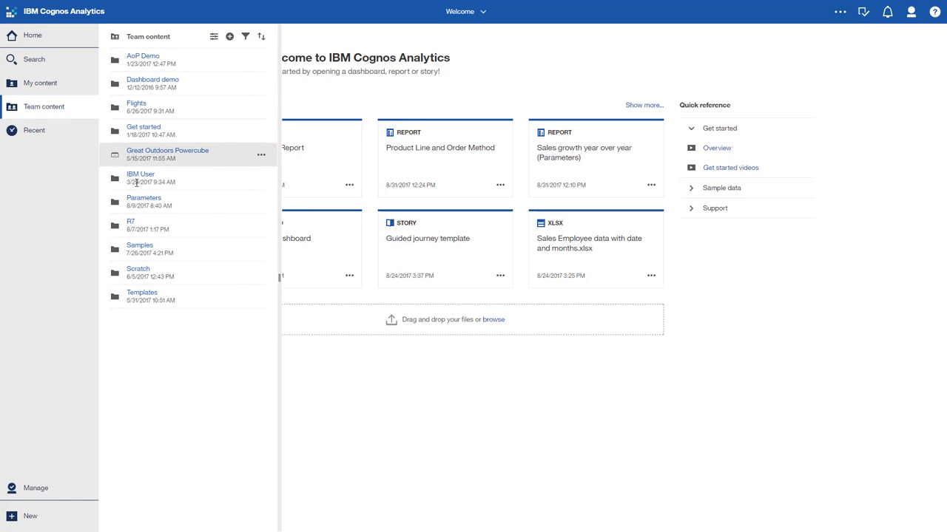
{"action": "left_click", "coordinate": [132, 224]}
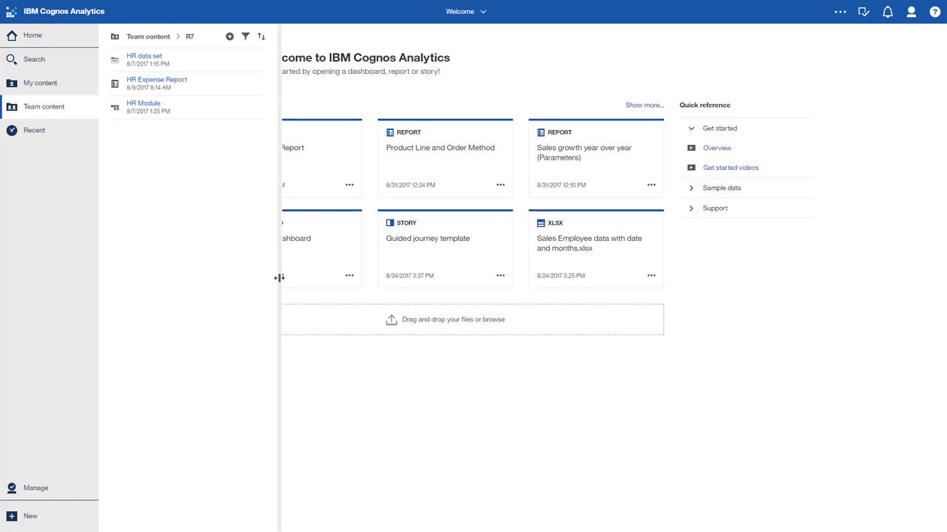
{"action": "left_click_drag", "start_coordinate": [279, 278], "coordinate": [280, 251]}
{"action": "left_click", "coordinate": [162, 37]}
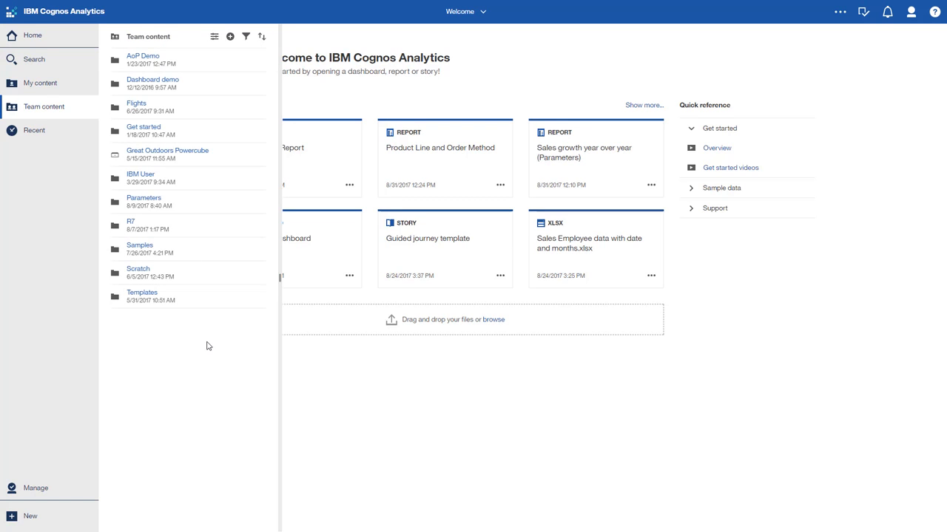
Create a new data module using the GOSALESDW schema from the great_outdoors_sales data server
{"action": "left_click", "coordinate": [42, 518]}
{"action": "left_click", "coordinate": [51, 468]}
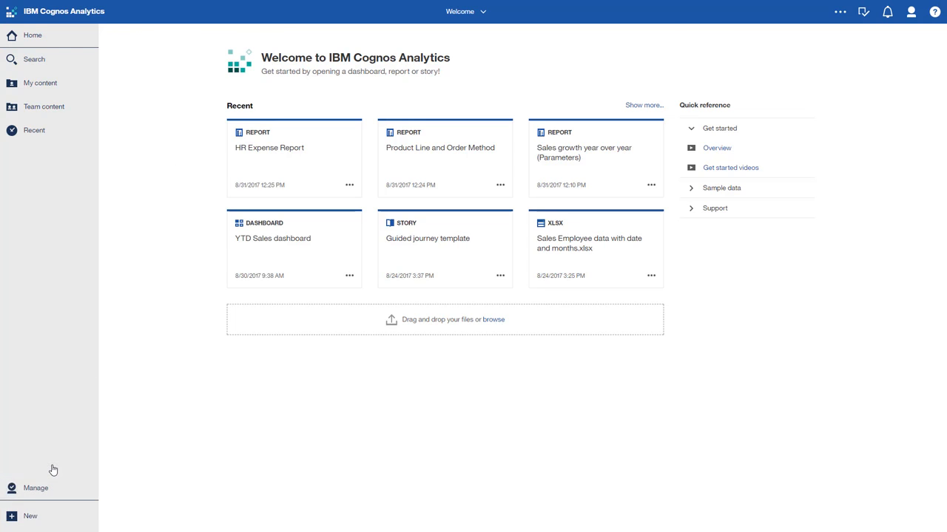
{"action": "left_click", "coordinate": [343, 74]}
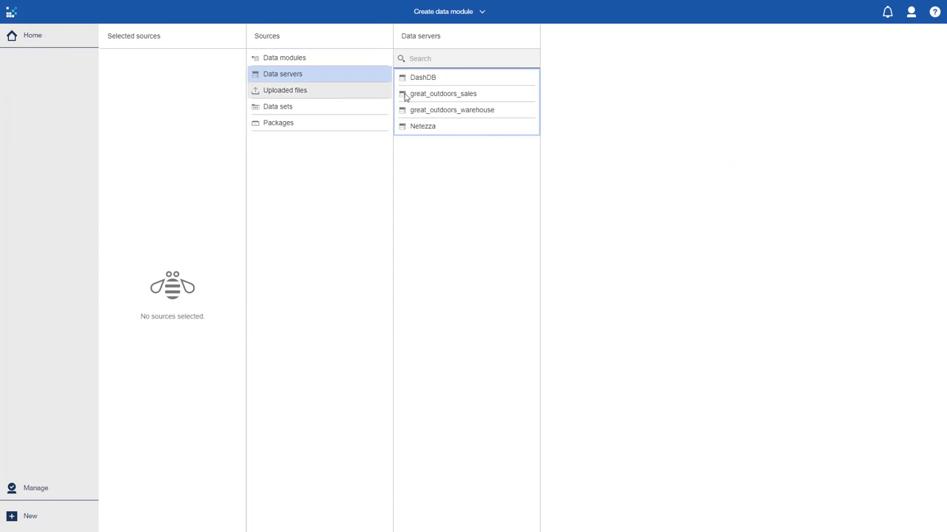
{"action": "left_click", "coordinate": [442, 93]}
{"action": "left_click", "coordinate": [550, 93]}
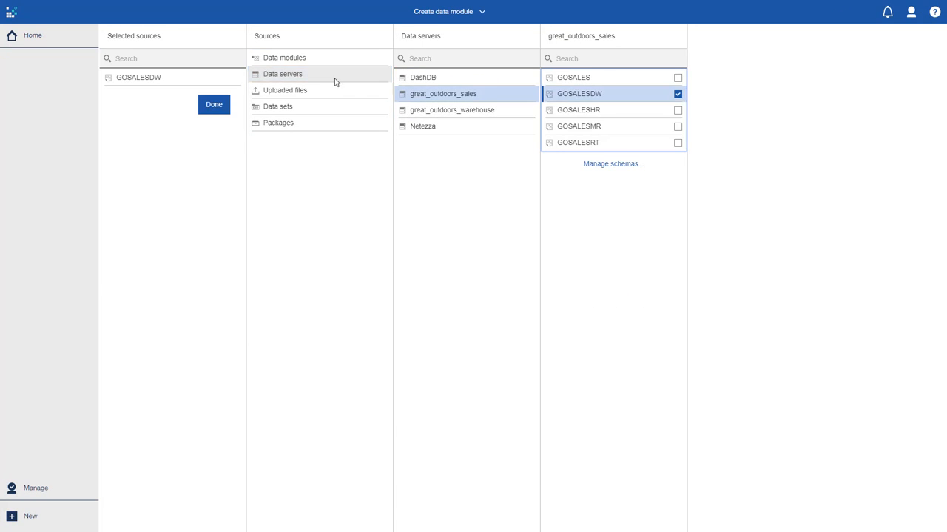
{"action": "left_click", "coordinate": [214, 104]}
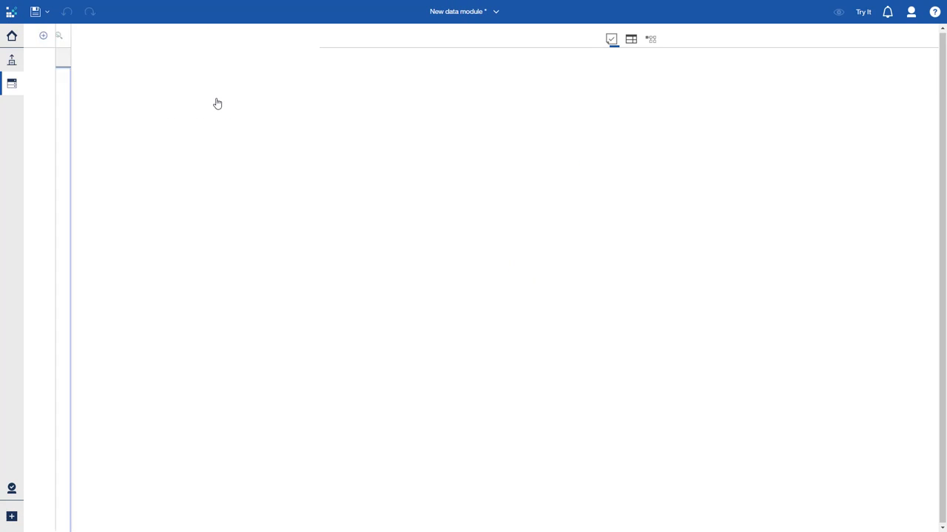
Enter the intent terms "order method revenue" and add the proposed tables to the data module
{"action": "left_click", "coordinate": [306, 35]}
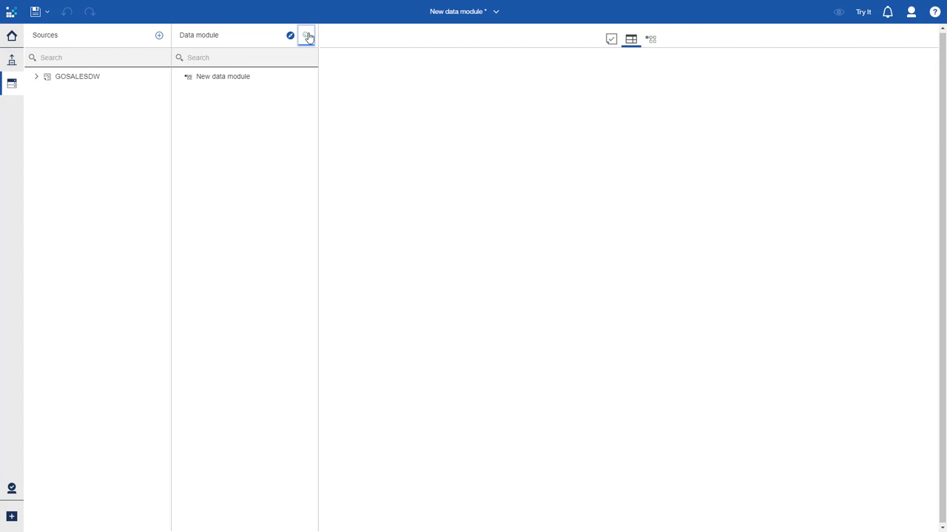
{"action": "type", "text": "or"}
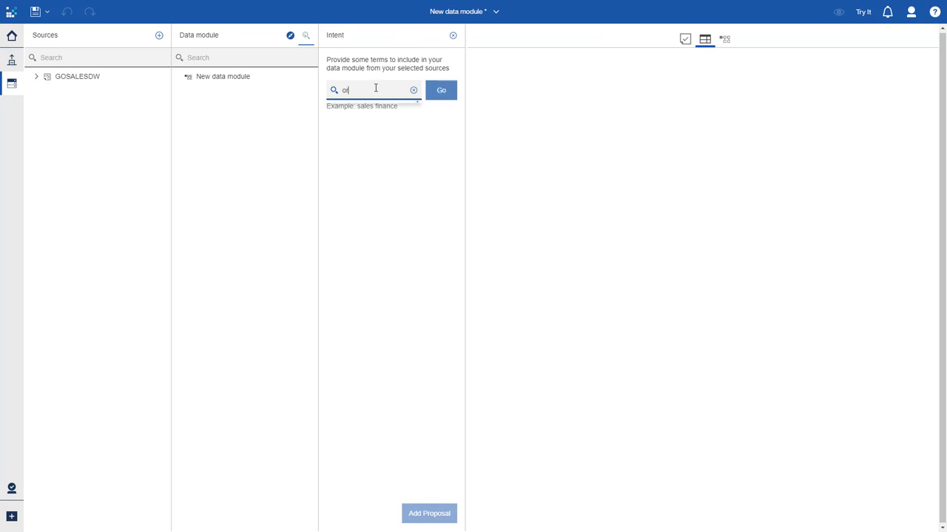
{"action": "type", "text": "der method revenue"}
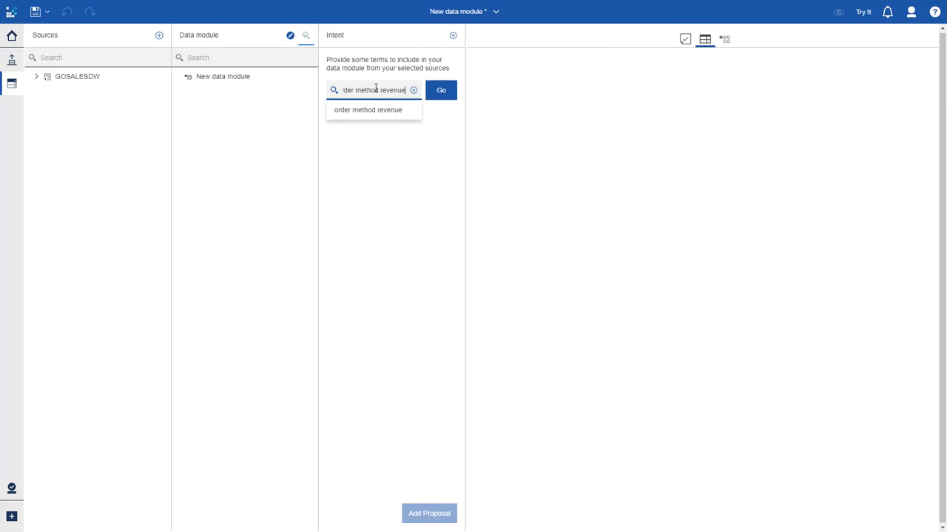
{"action": "key", "text": "Return"}
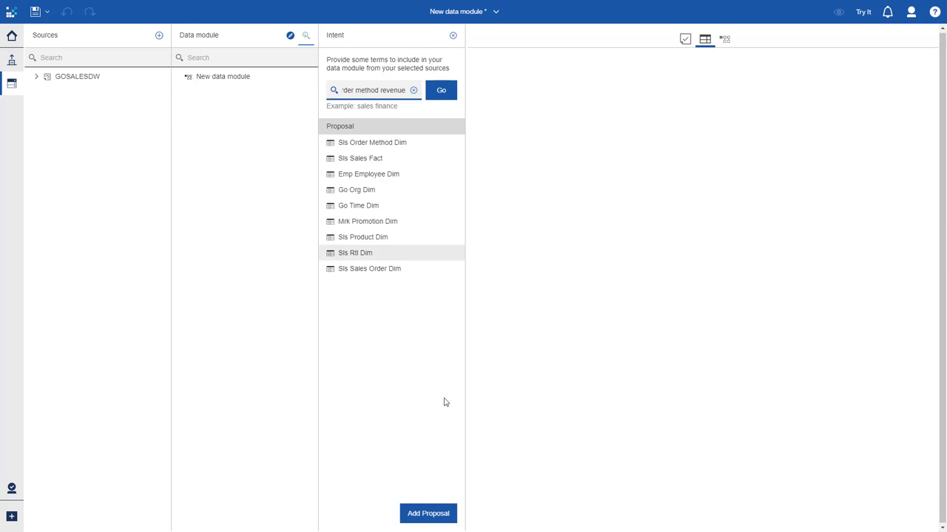
{"action": "left_click", "coordinate": [441, 518]}
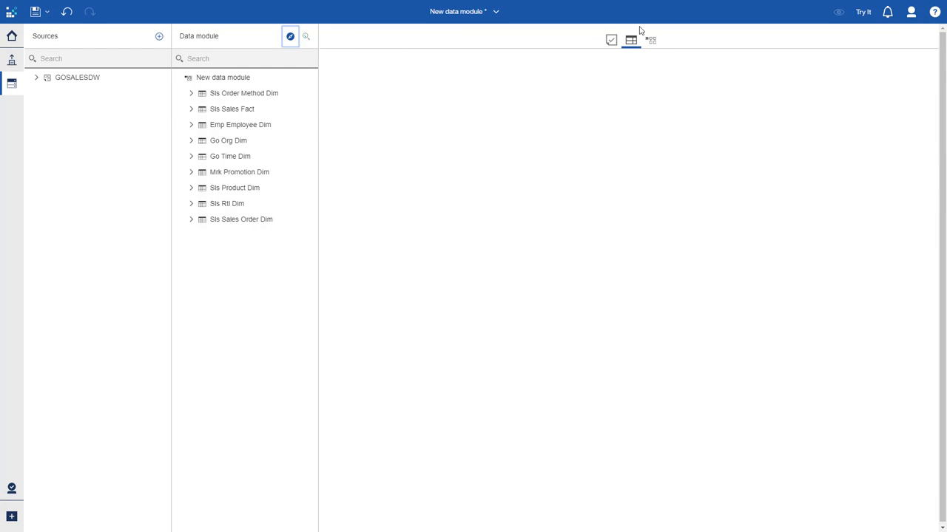
Preview the Sls Order Method Dim table data and open the filter options for the Order Method En column
{"action": "left_click", "coordinate": [268, 102]}
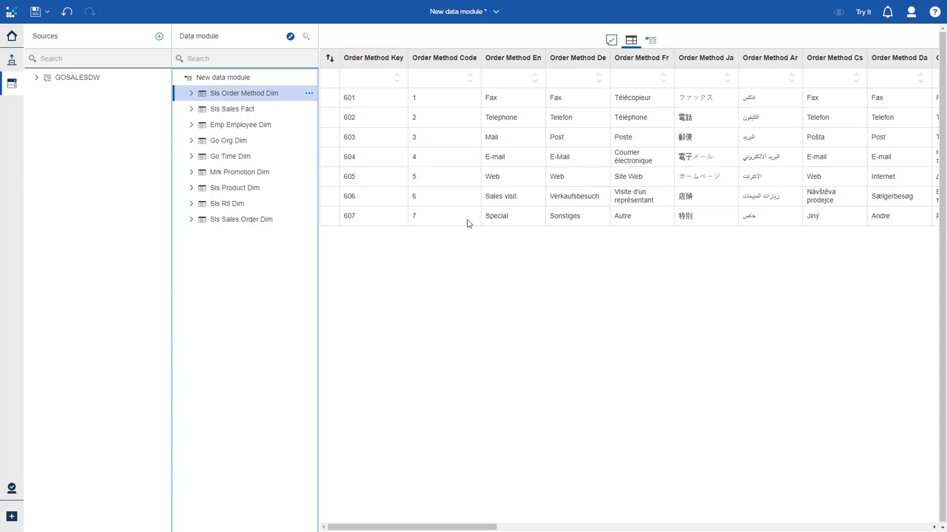
{"action": "right_click", "coordinate": [494, 61]}
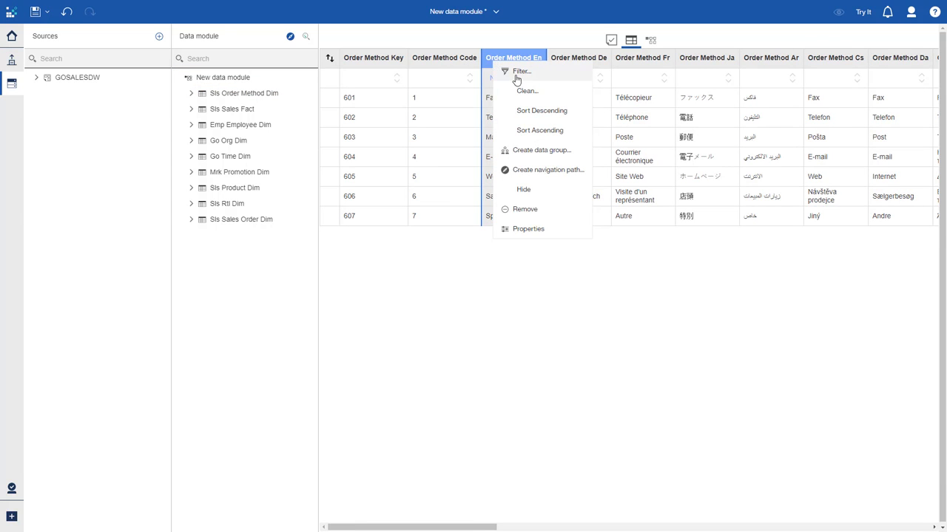
{"action": "left_click", "coordinate": [520, 72]}
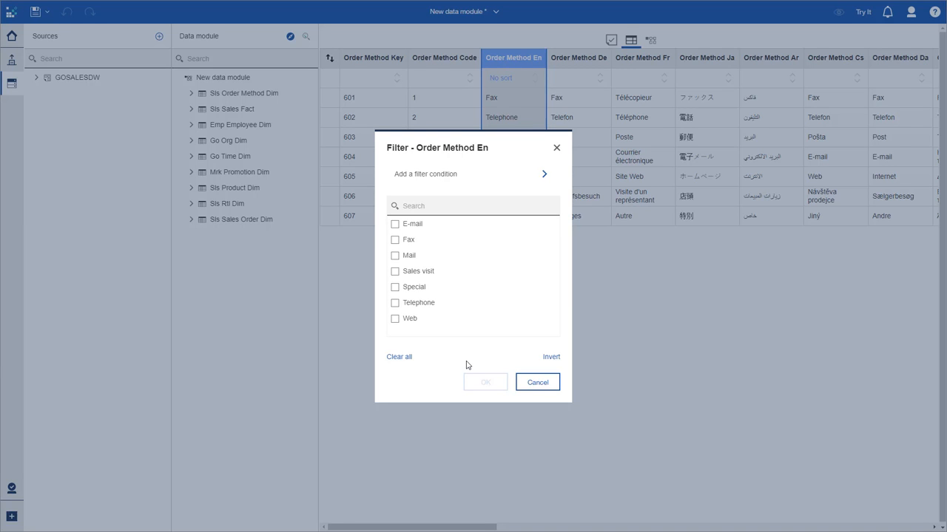
{"action": "left_click", "coordinate": [525, 385]}
In the relationships diagram, open the Sls Order Method Dim to Sls Sales Fact relationship and inspect its join settings
{"action": "left_click", "coordinate": [652, 39]}
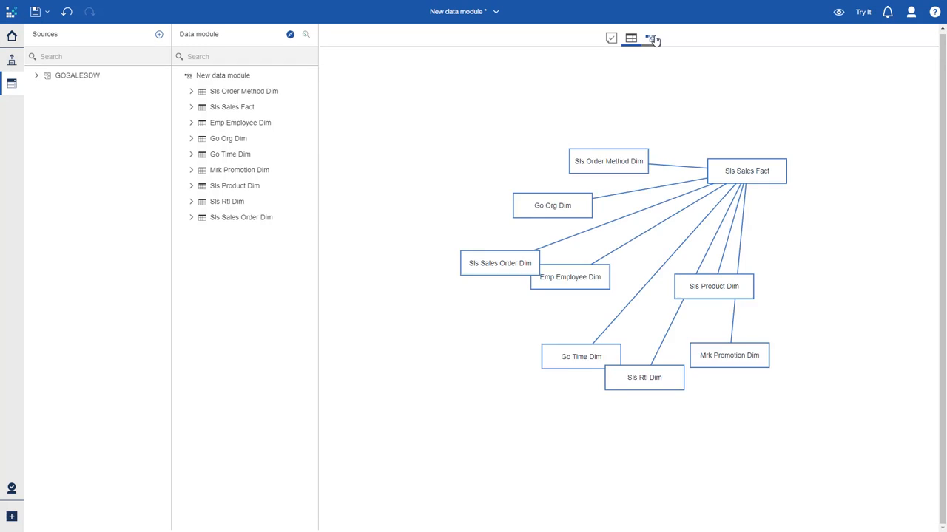
{"action": "left_click", "coordinate": [673, 171]}
{"action": "left_click", "coordinate": [691, 180]}
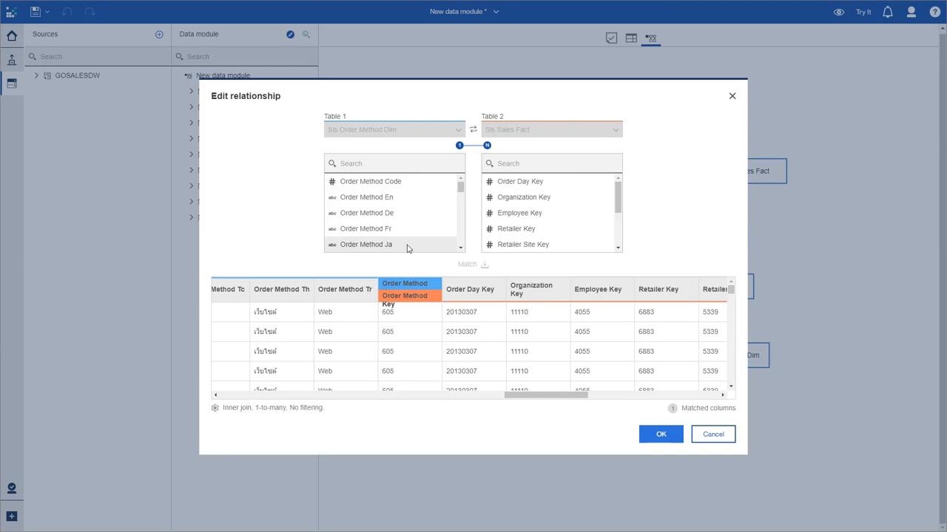
{"action": "left_click", "coordinate": [246, 409]}
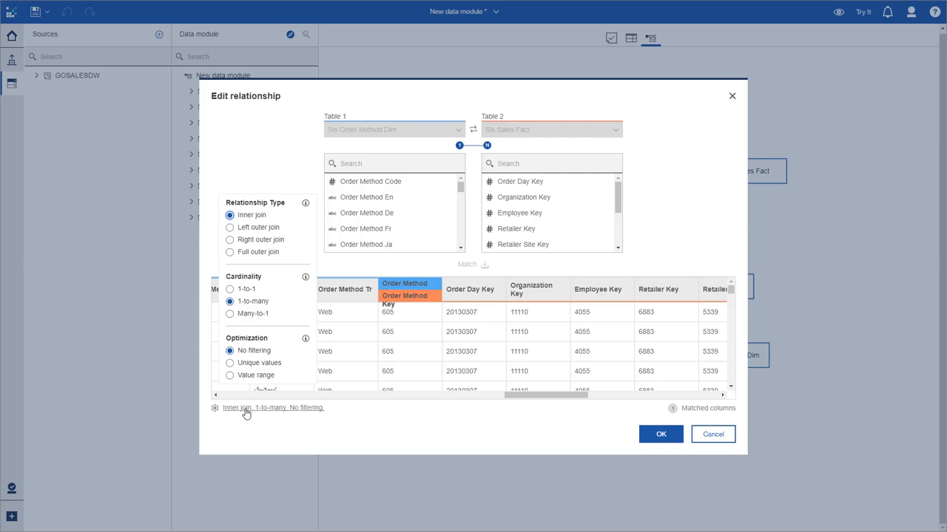
{"action": "left_click", "coordinate": [713, 435]}
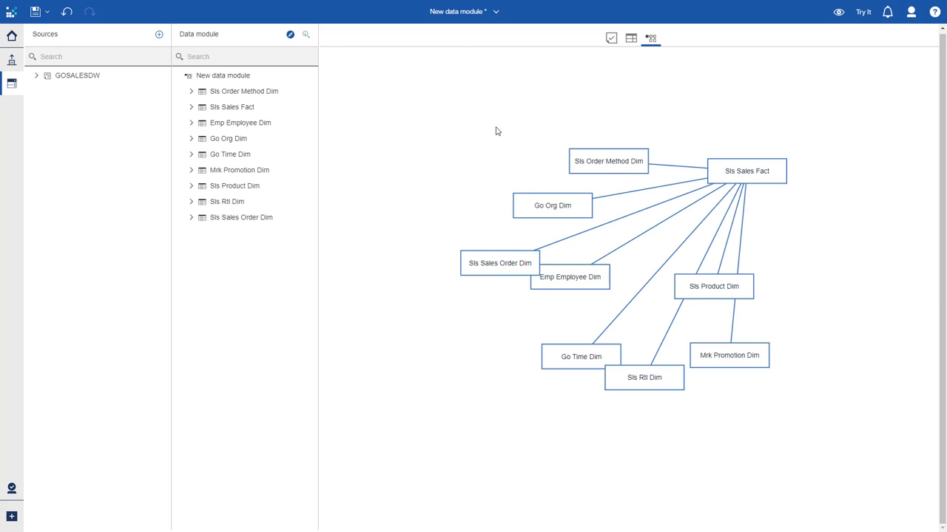
Return to the home page and review the My parameters panel
{"action": "left_click", "coordinate": [11, 37]}
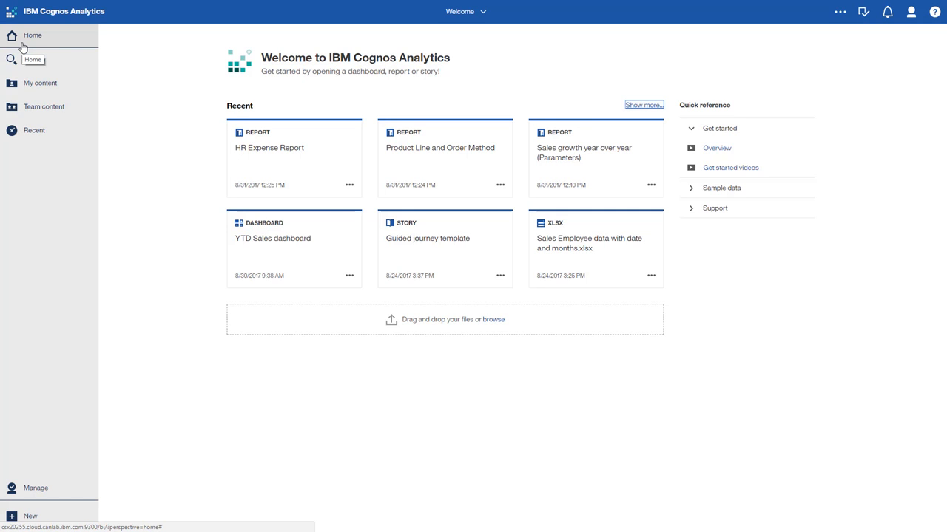
{"action": "left_click", "coordinate": [864, 12]}
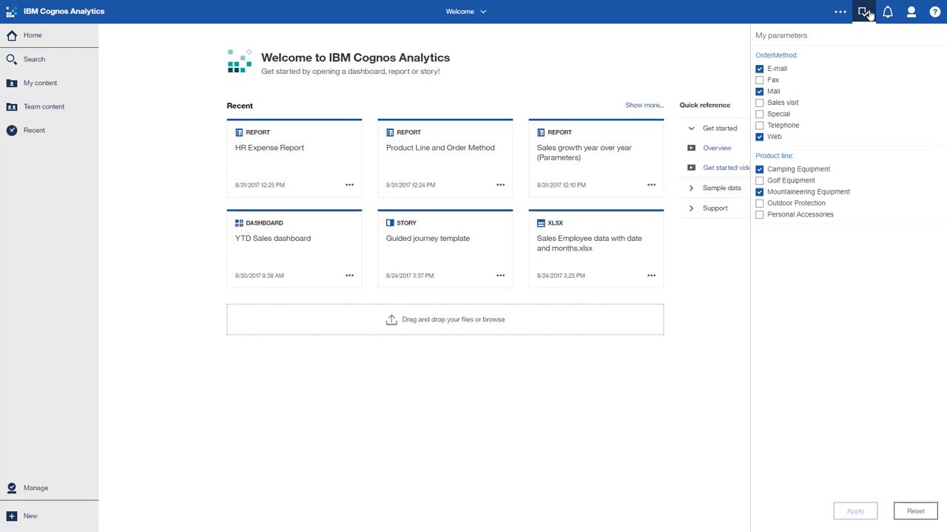
{"action": "left_click", "coordinate": [864, 13]}
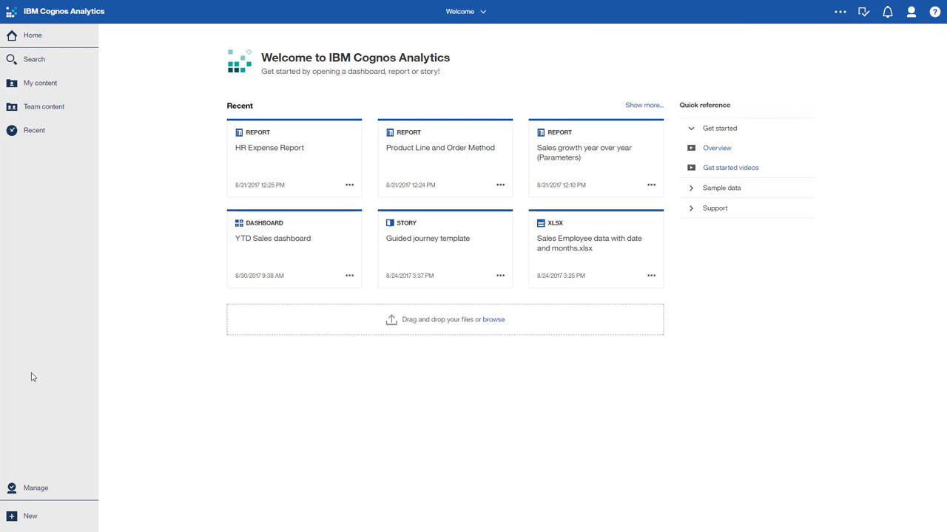
Open the Product line parameter under the Customization parameters in the administration area
{"action": "left_click", "coordinate": [35, 489]}
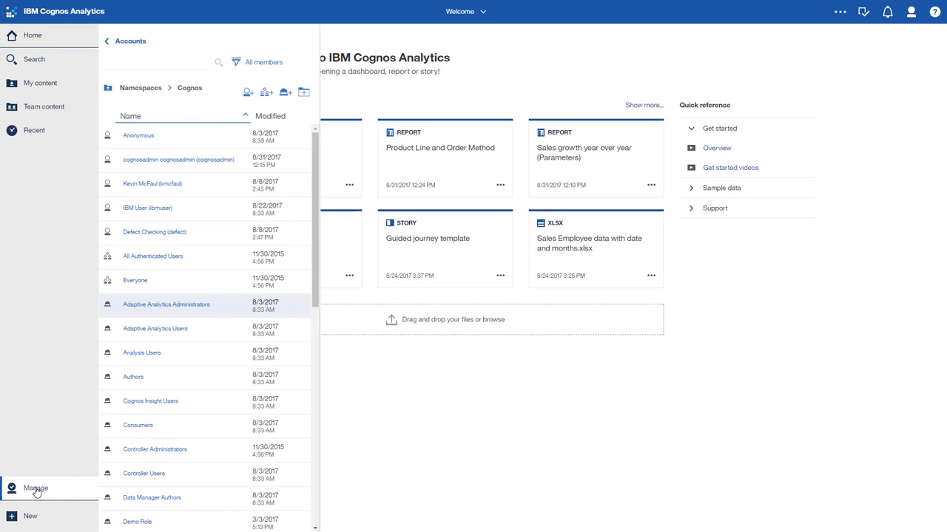
{"action": "left_click", "coordinate": [139, 43]}
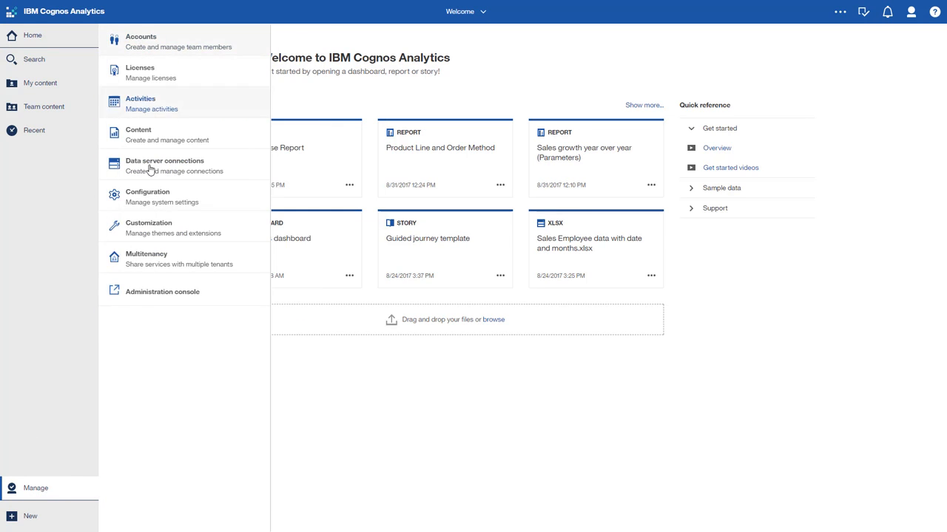
{"action": "left_click", "coordinate": [151, 229]}
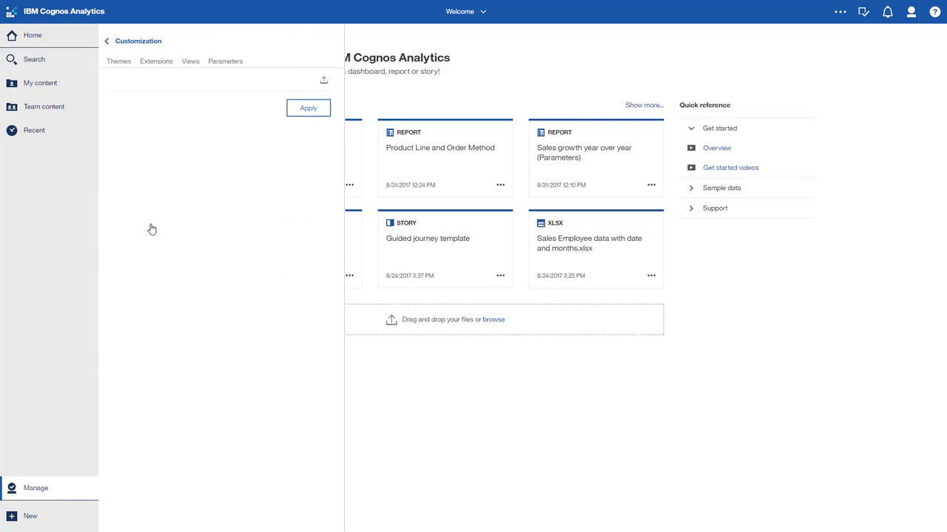
{"action": "left_click", "coordinate": [224, 64]}
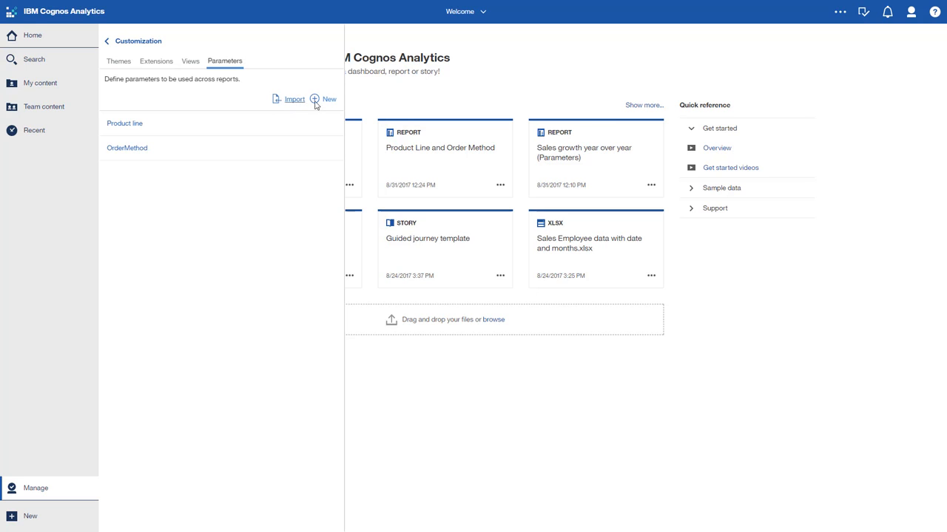
{"action": "left_click", "coordinate": [133, 127]}
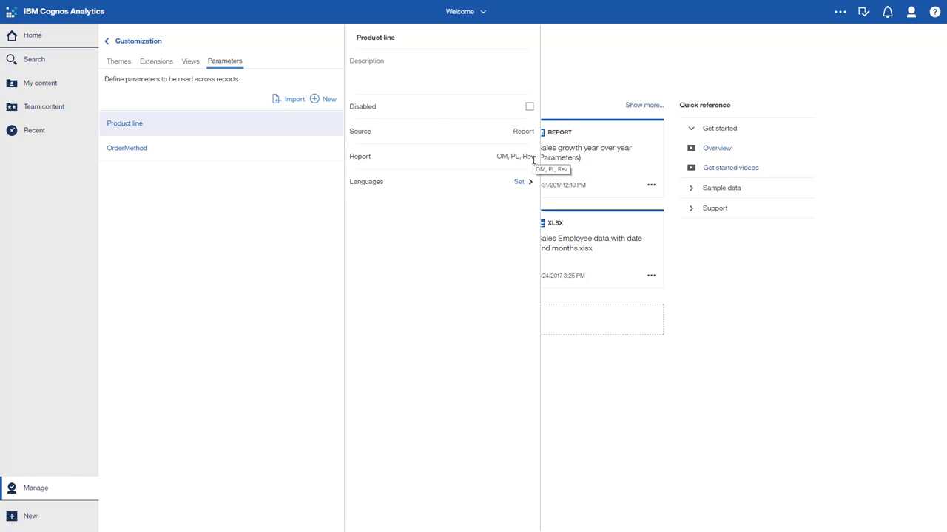
Open the properties of the Server Administrators role in the Cognos namespace accounts
{"action": "left_click", "coordinate": [135, 42]}
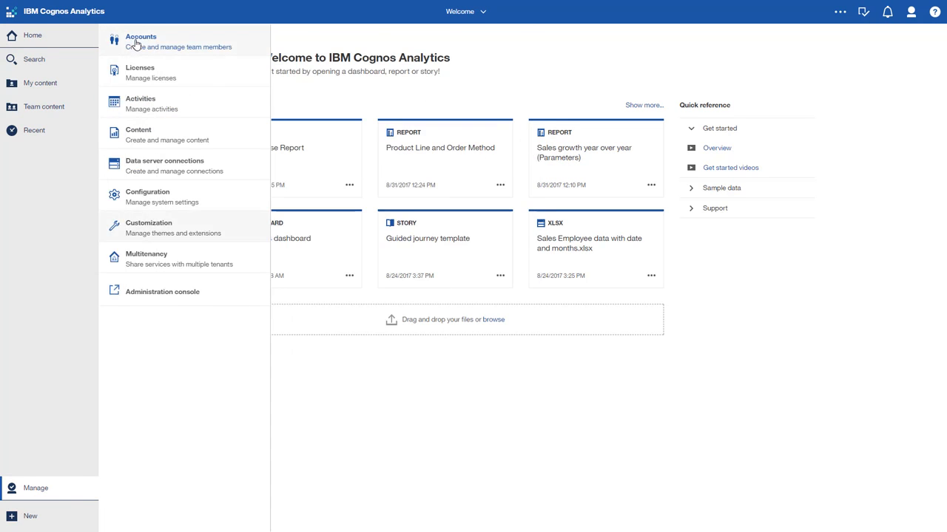
{"action": "left_click", "coordinate": [142, 47]}
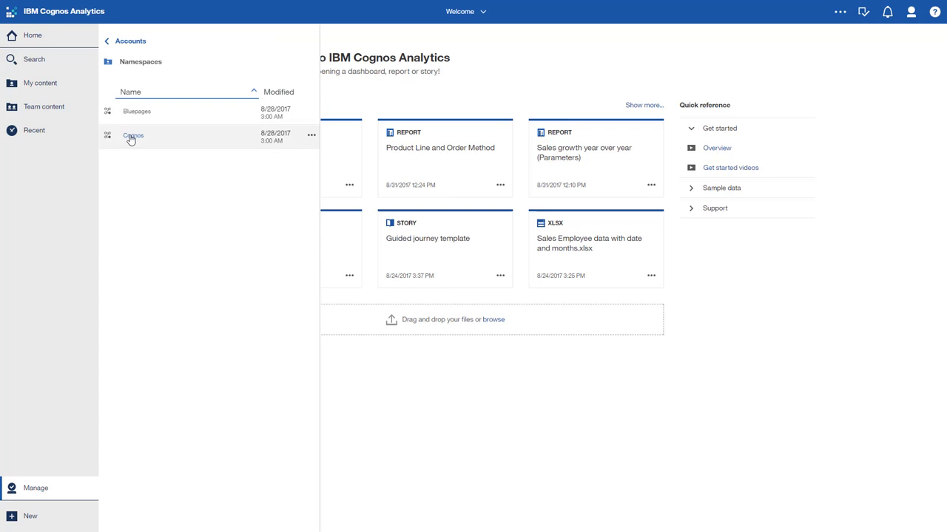
{"action": "left_click", "coordinate": [131, 137]}
{"action": "scroll", "coordinate": [262, 367], "scroll_direction": "down", "scroll_amount": 5}
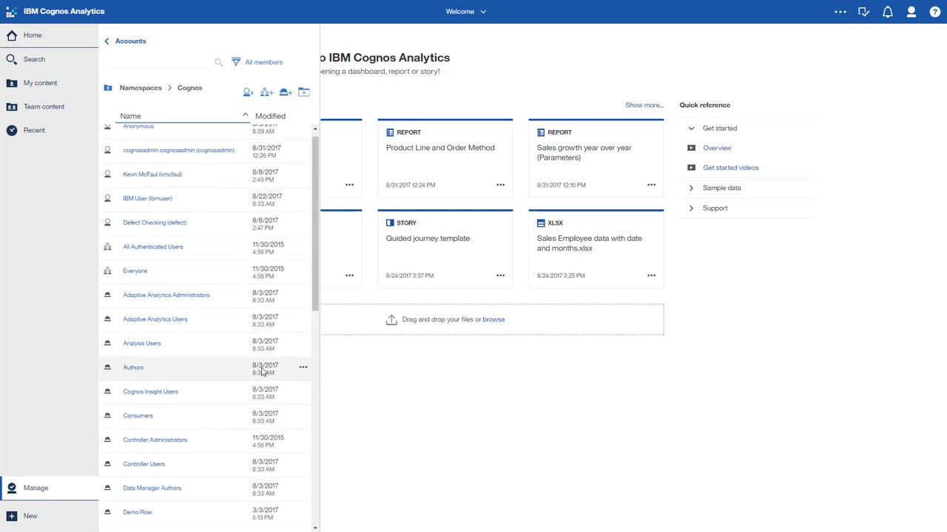
{"action": "scroll", "coordinate": [262, 368], "scroll_direction": "down", "scroll_amount": 2}
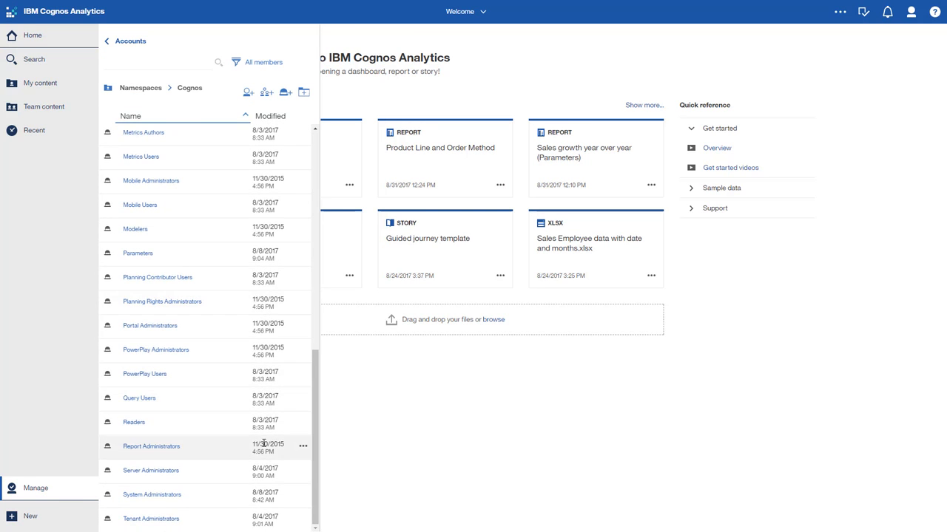
{"action": "left_click", "coordinate": [303, 471]}
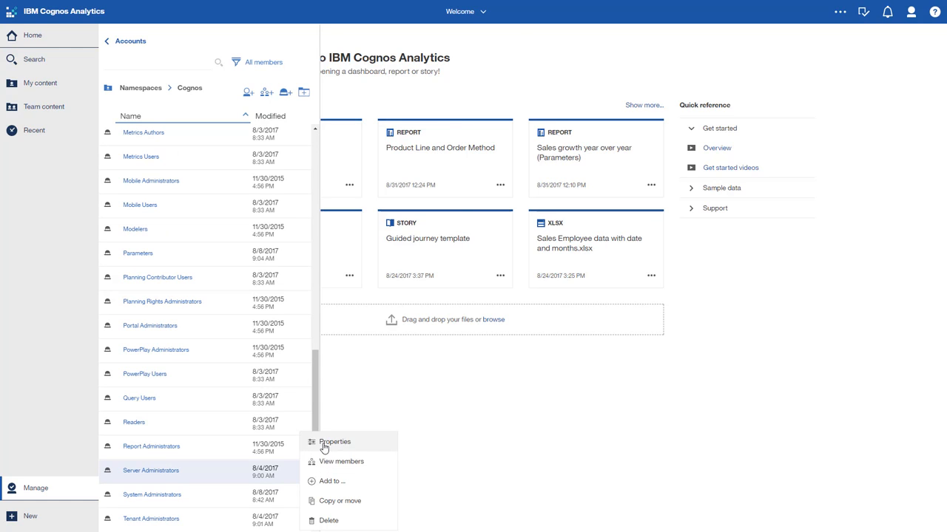
{"action": "left_click", "coordinate": [318, 443]}
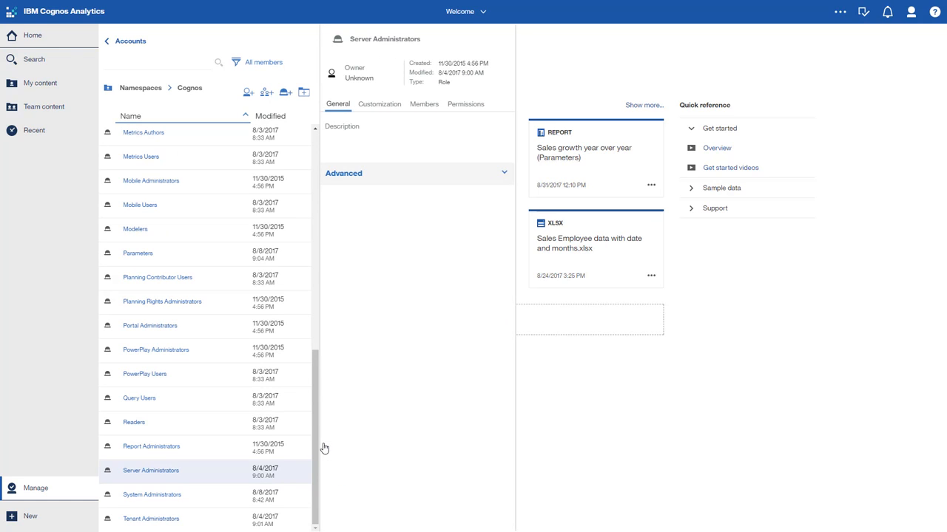
Enable the Product line parameter for the Server Administrators role with the values Camping Equipment and Golf Equipment
{"action": "left_click", "coordinate": [386, 104]}
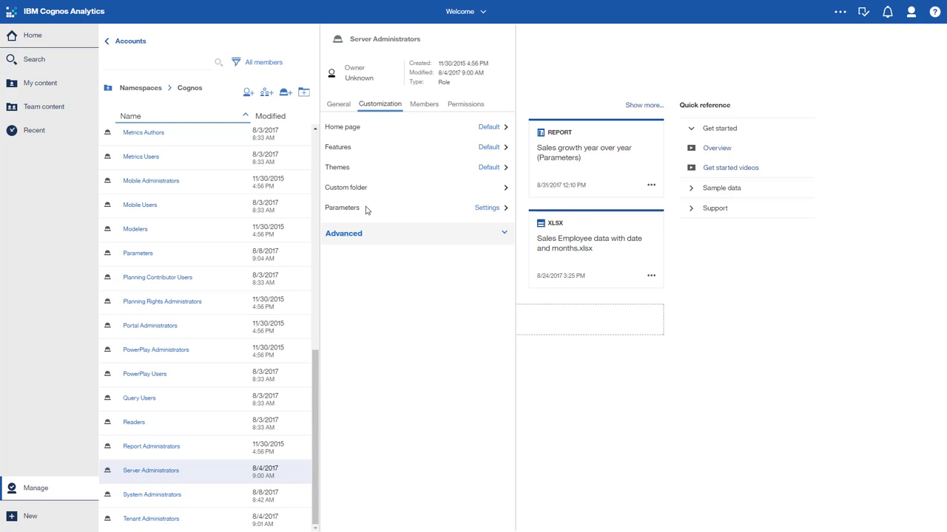
{"action": "left_click", "coordinate": [488, 207]}
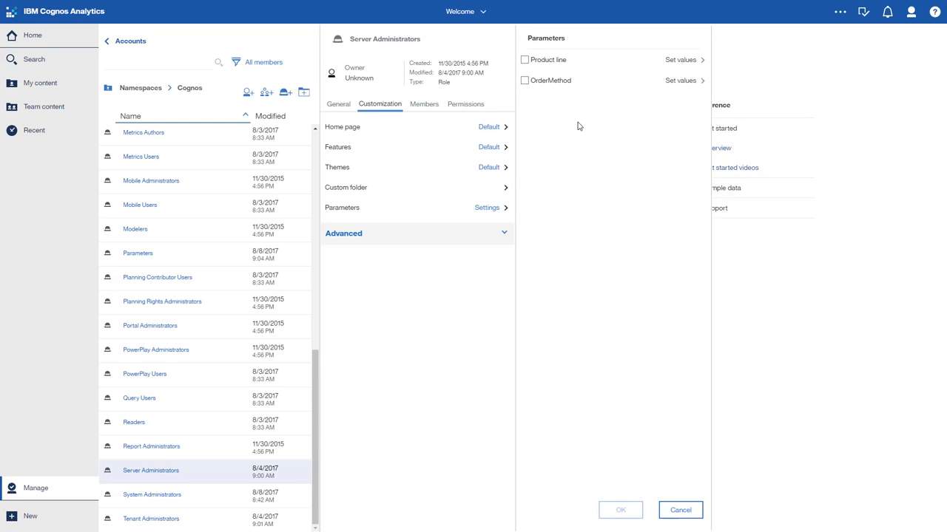
{"action": "left_click", "coordinate": [547, 60]}
{"action": "left_click", "coordinate": [688, 62]}
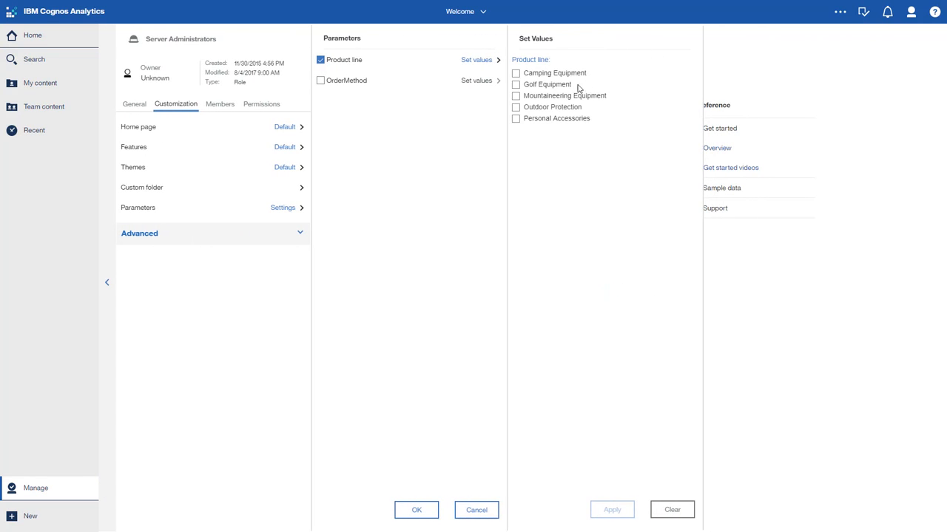
{"action": "left_click", "coordinate": [516, 74]}
{"action": "left_click", "coordinate": [515, 85]}
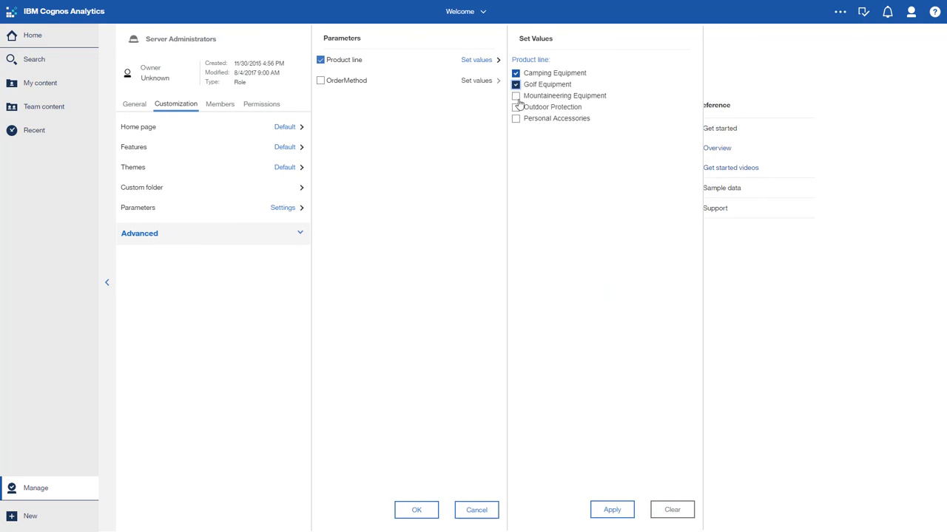
Enable the OrderMethod parameter with the values E-mail and Fax and apply them
{"action": "left_click", "coordinate": [346, 82]}
{"action": "left_click", "coordinate": [472, 84]}
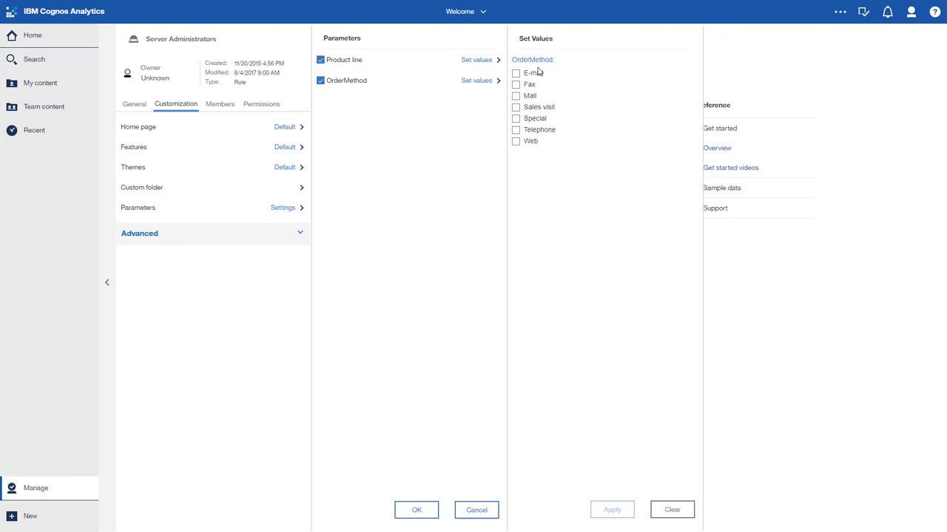
{"action": "left_click", "coordinate": [537, 73]}
{"action": "left_click", "coordinate": [528, 87]}
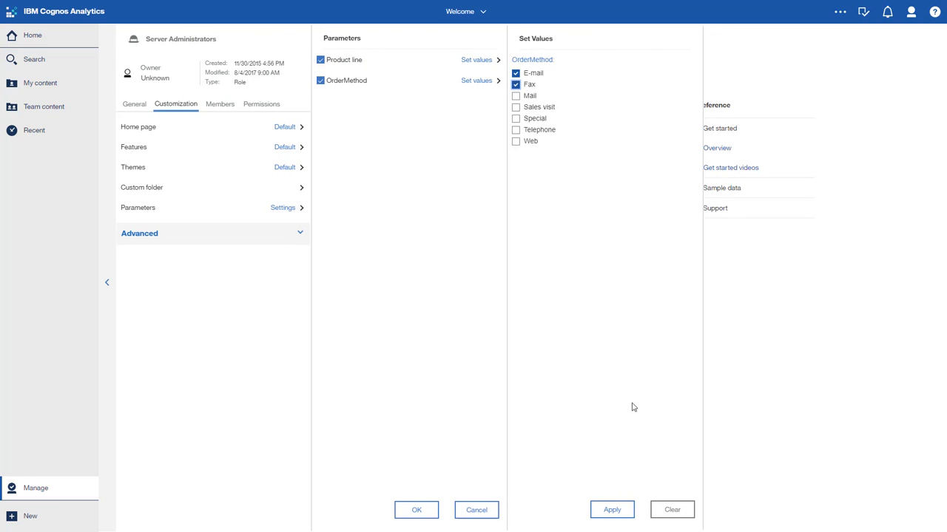
{"action": "left_click", "coordinate": [623, 507]}
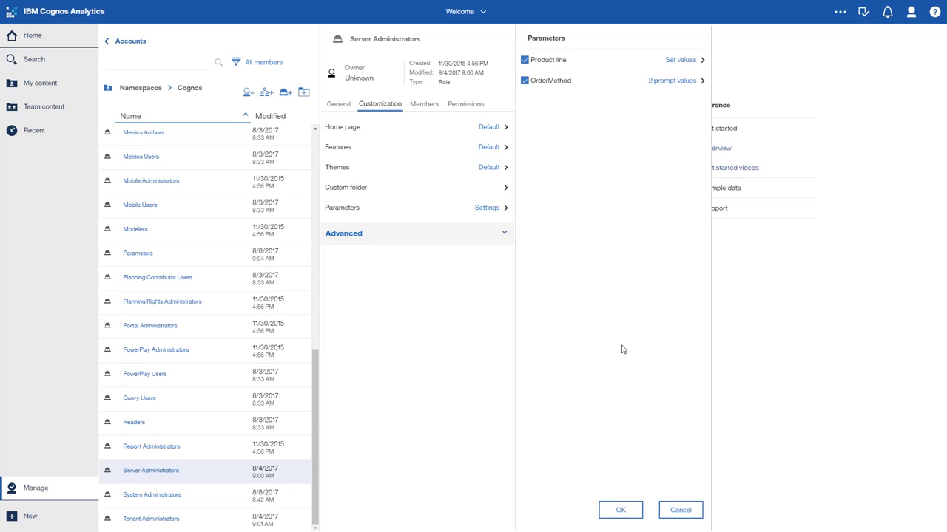
Open the Product Line and Order Method report from the Parameters folder in Team content
{"action": "left_click", "coordinate": [39, 105]}
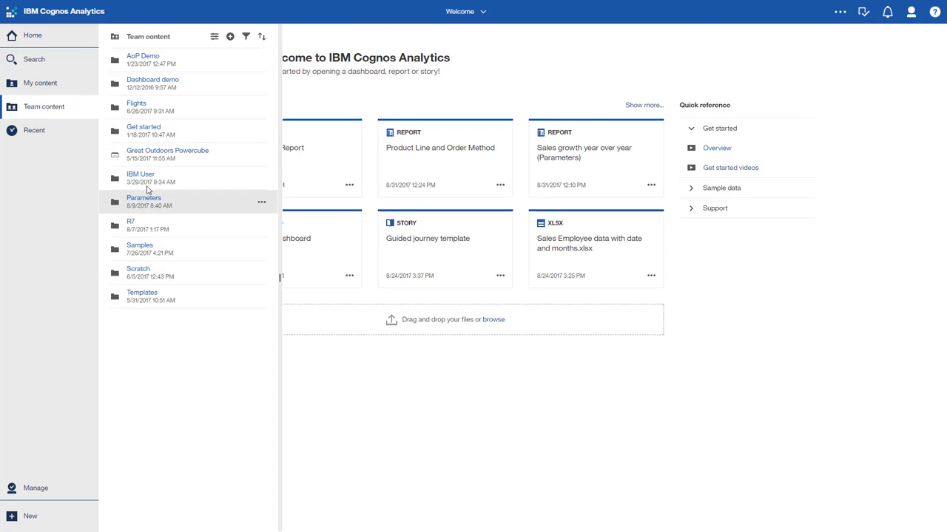
{"action": "left_click", "coordinate": [144, 198]}
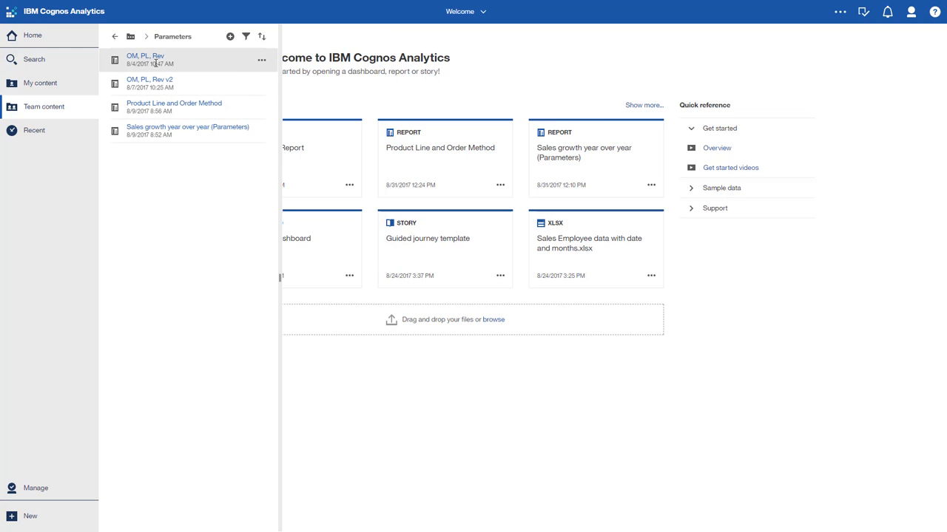
{"action": "left_click", "coordinate": [163, 108]}
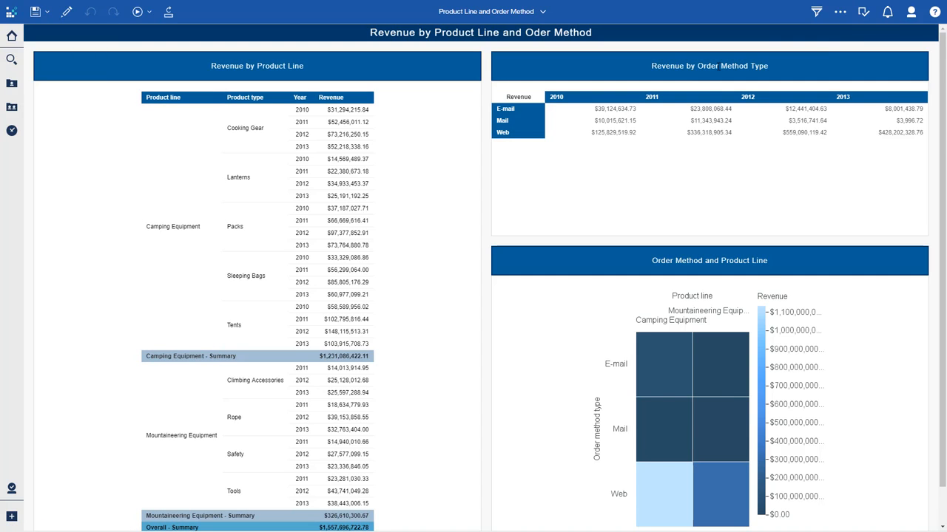
Add Outdoor Protection to the Product line values in My parameters and apply the change to the report
{"action": "left_click", "coordinate": [863, 12]}
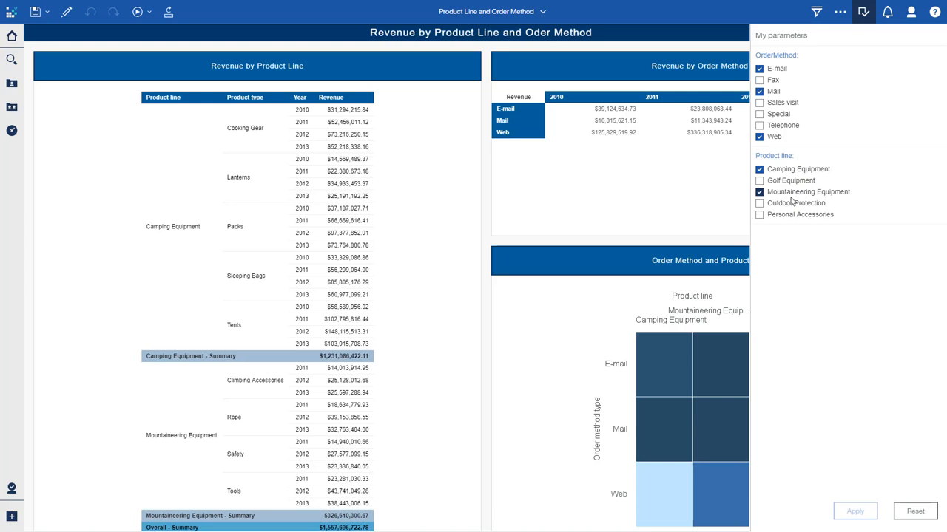
{"action": "left_click", "coordinate": [759, 204]}
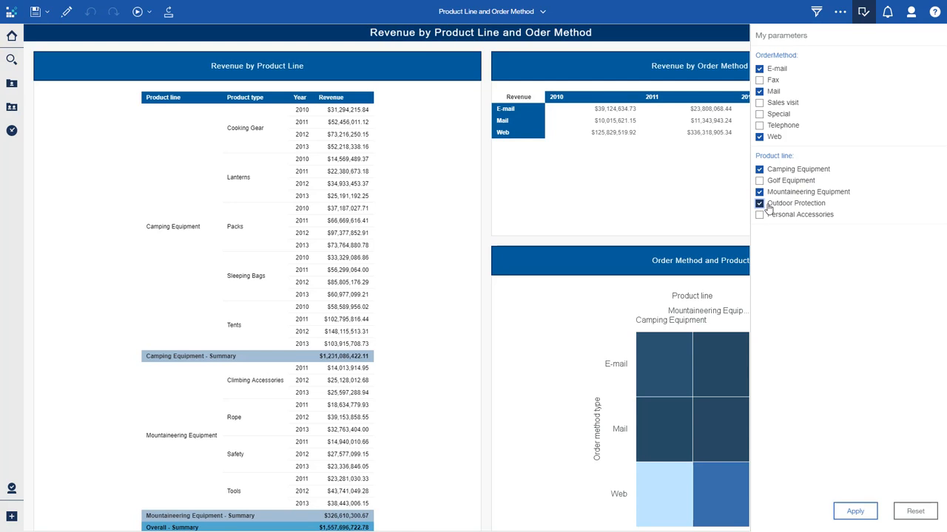
{"action": "left_click", "coordinate": [863, 515]}
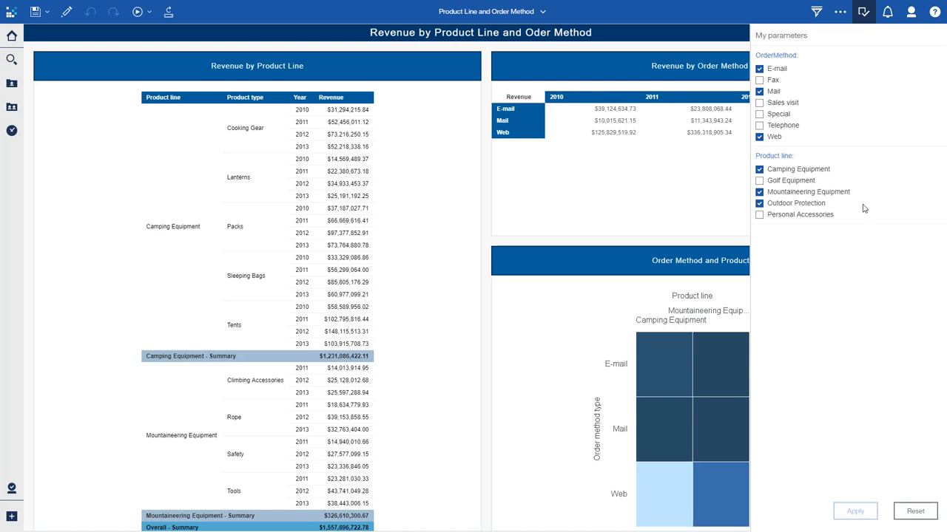
{"action": "left_click", "coordinate": [865, 13]}
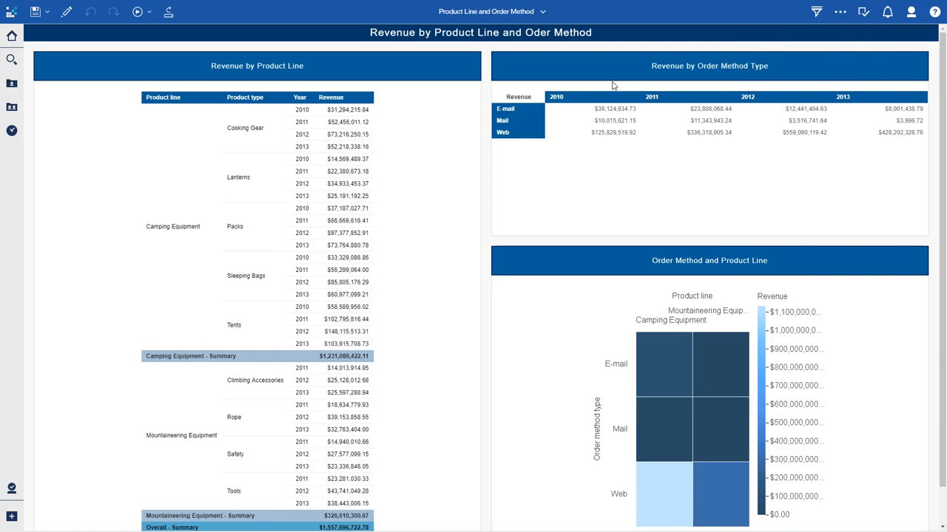
{"action": "scroll", "coordinate": [200, 355], "scroll_direction": "down", "scroll_amount": 5}
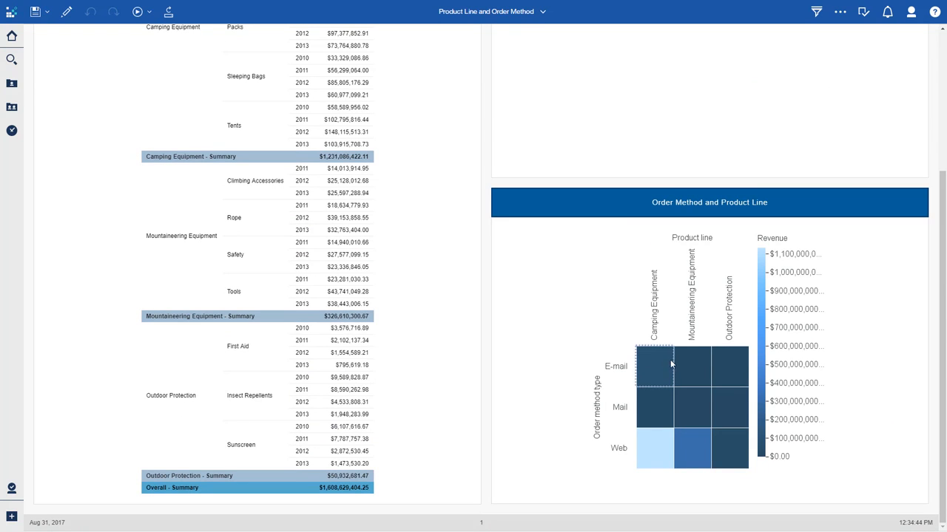
{"action": "scroll", "coordinate": [534, 346], "scroll_direction": "up", "scroll_amount": 5}
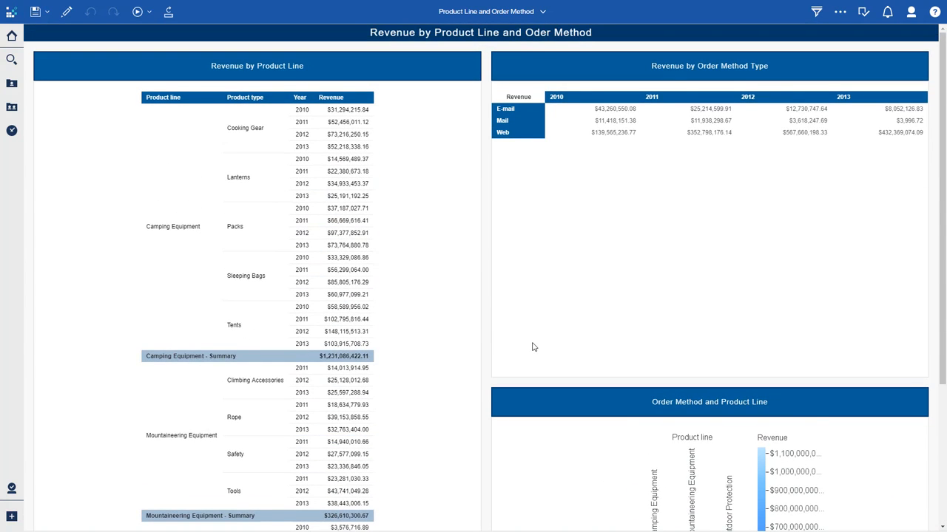
Return to the home page and open the HR Expense Report
{"action": "left_click", "coordinate": [506, 17]}
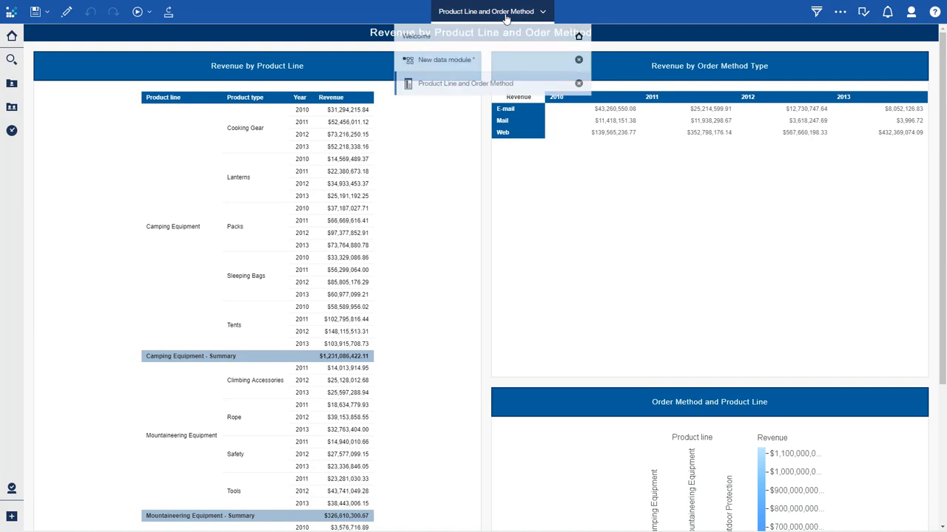
{"action": "left_click", "coordinate": [502, 33]}
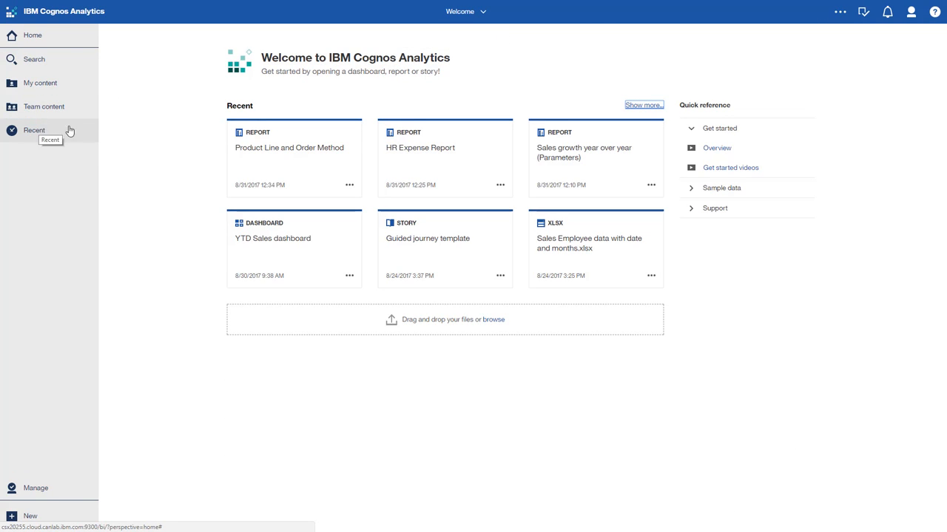
{"action": "left_click", "coordinate": [420, 151]}
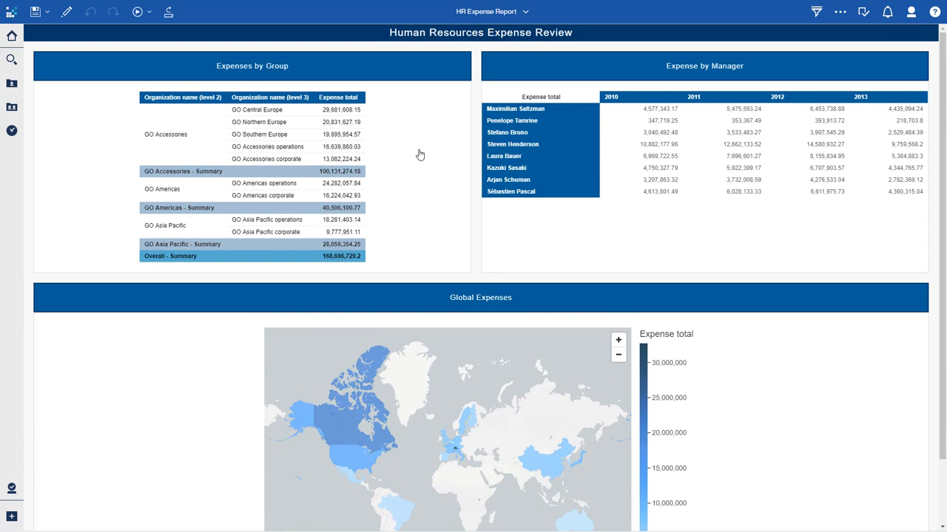
Zoom and pan the Global Expenses map to examine expenses across North America
{"action": "scroll", "coordinate": [158, 376], "scroll_direction": "down", "scroll_amount": 2}
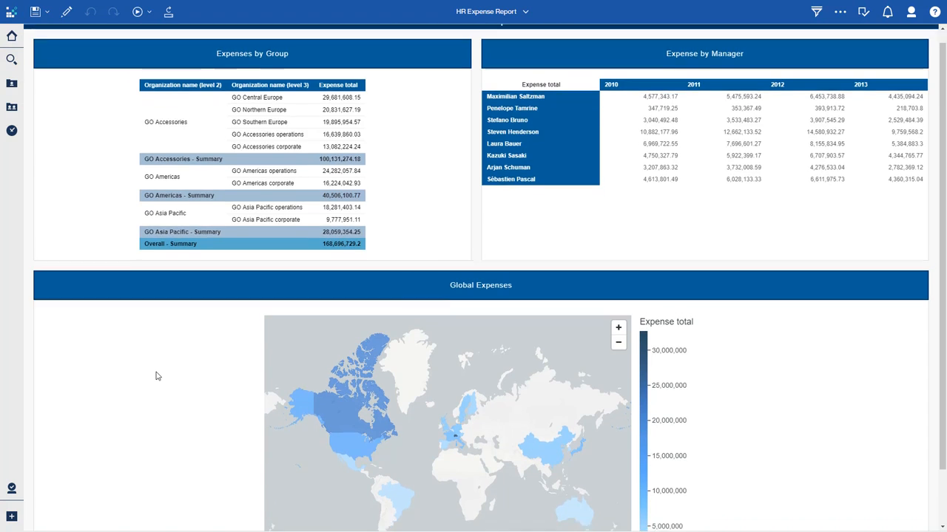
{"action": "left_click", "coordinate": [370, 406]}
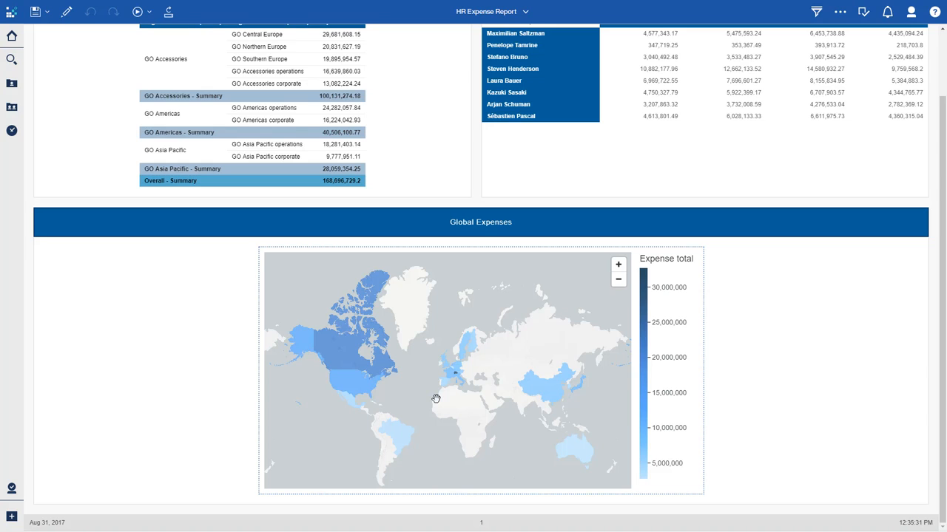
{"action": "scroll", "coordinate": [419, 366], "scroll_direction": "up", "scroll_amount": 3}
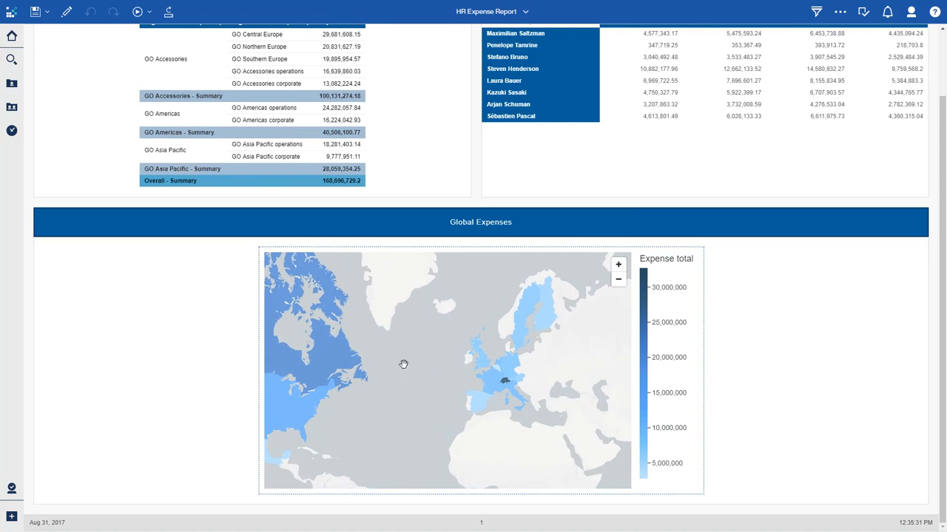
{"action": "left_click_drag", "start_coordinate": [396, 369], "coordinate": [526, 351]}
{"action": "mouse_move", "coordinate": [407, 344]}
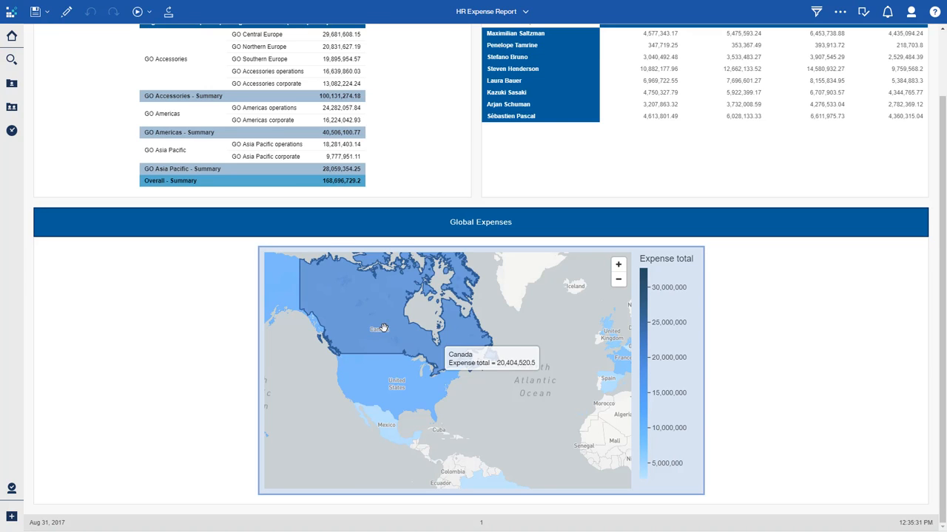
{"action": "mouse_move", "coordinate": [376, 388]}
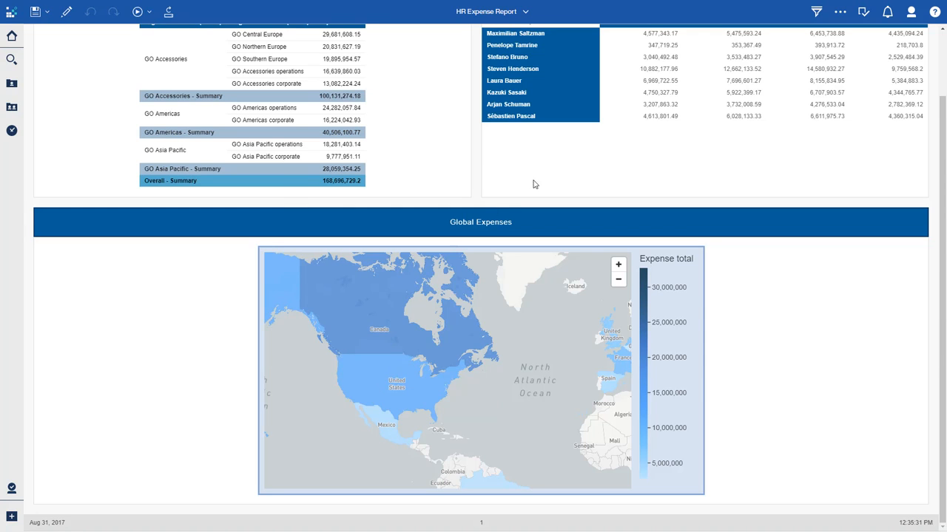
Drill the managers in the Expense by Manager crosstab down to Level 4 manager, then undo the drill
{"action": "left_click", "coordinate": [549, 68]}
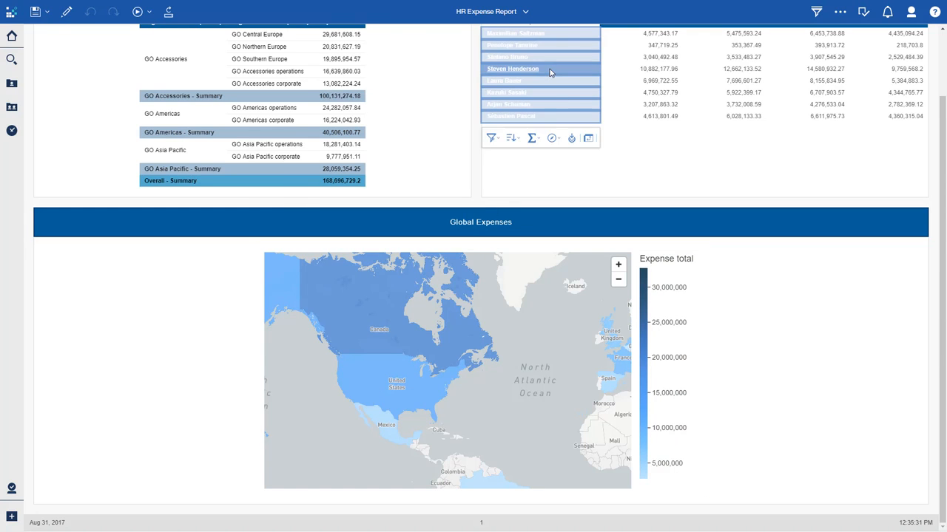
{"action": "left_click", "coordinate": [572, 140]}
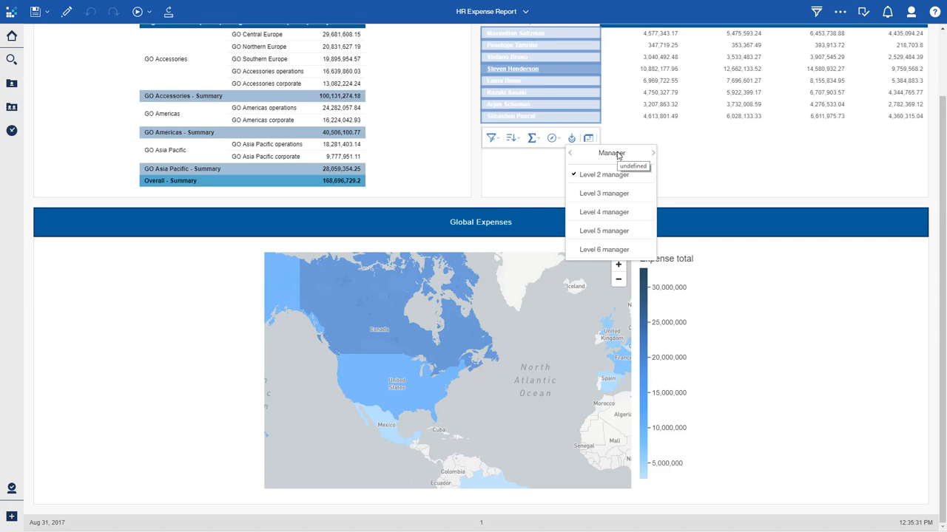
{"action": "left_click", "coordinate": [626, 213]}
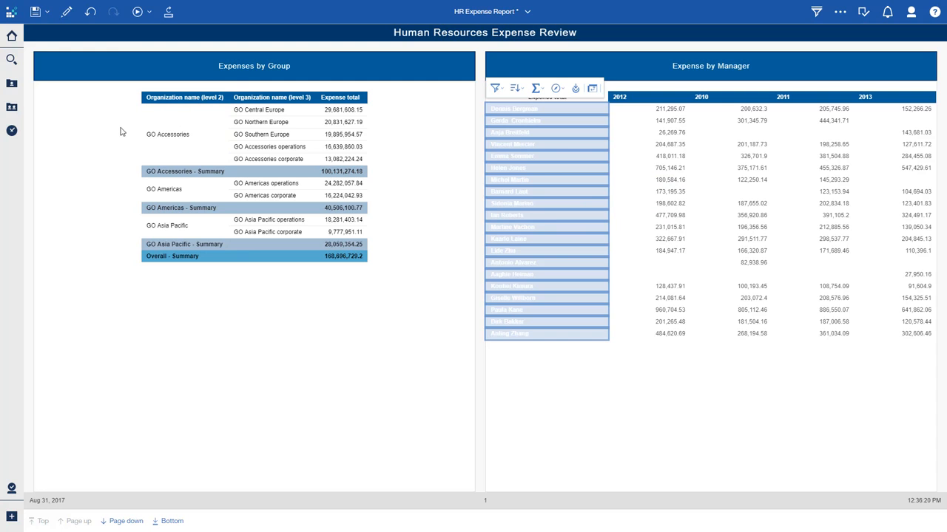
{"action": "left_click", "coordinate": [90, 12]}
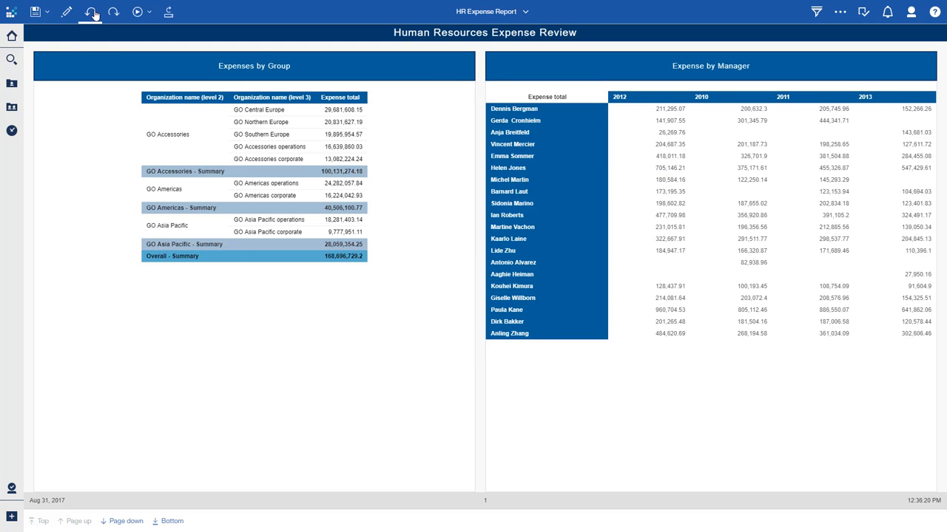
Open the filters panel, exclude GO Accessories from the Expenses by Group table, and remove that filter
{"action": "left_click", "coordinate": [816, 14]}
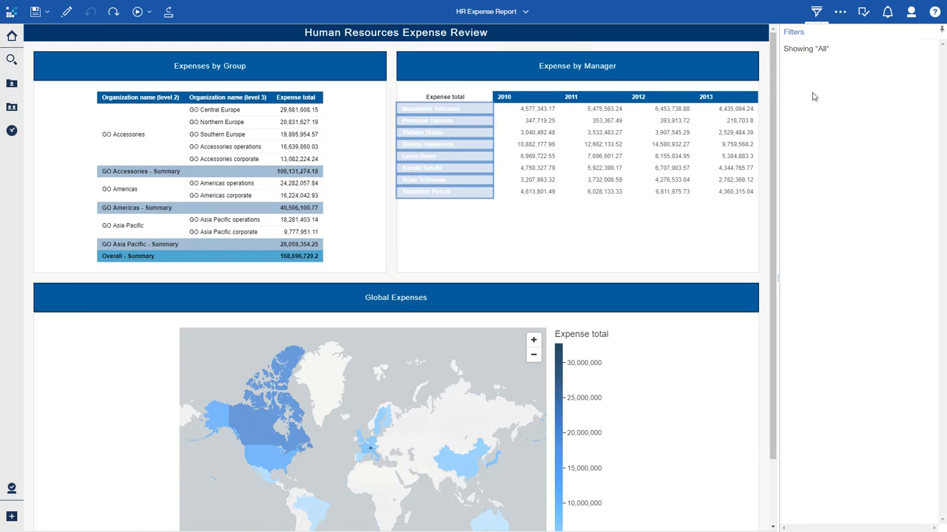
{"action": "left_click", "coordinate": [166, 148]}
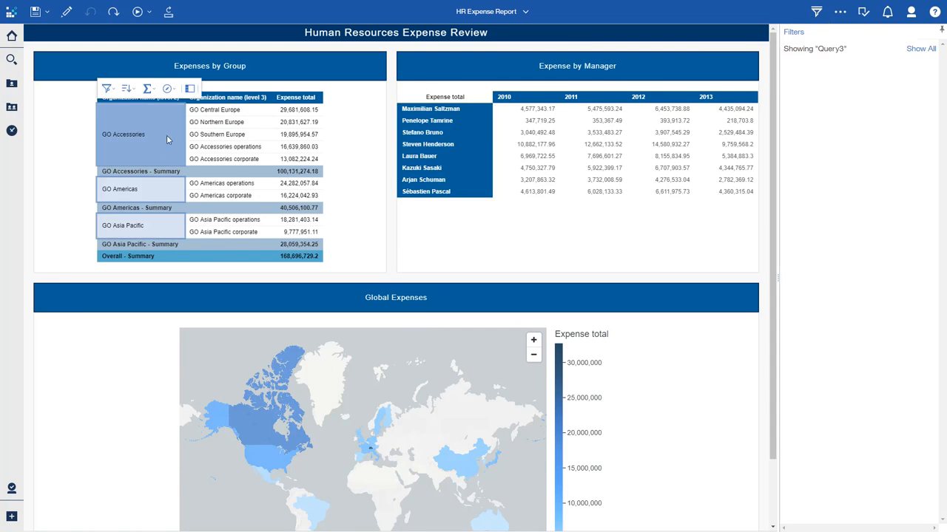
{"action": "left_click", "coordinate": [107, 88]}
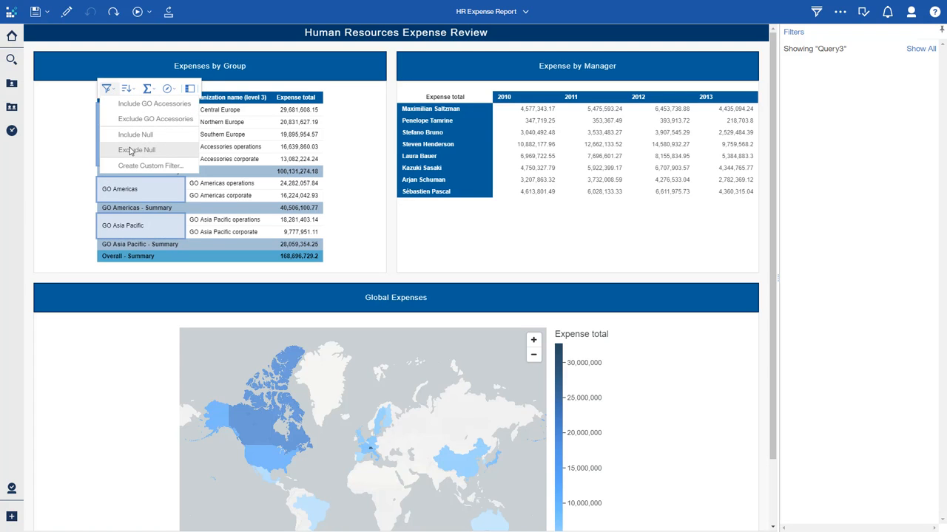
{"action": "left_click", "coordinate": [135, 122]}
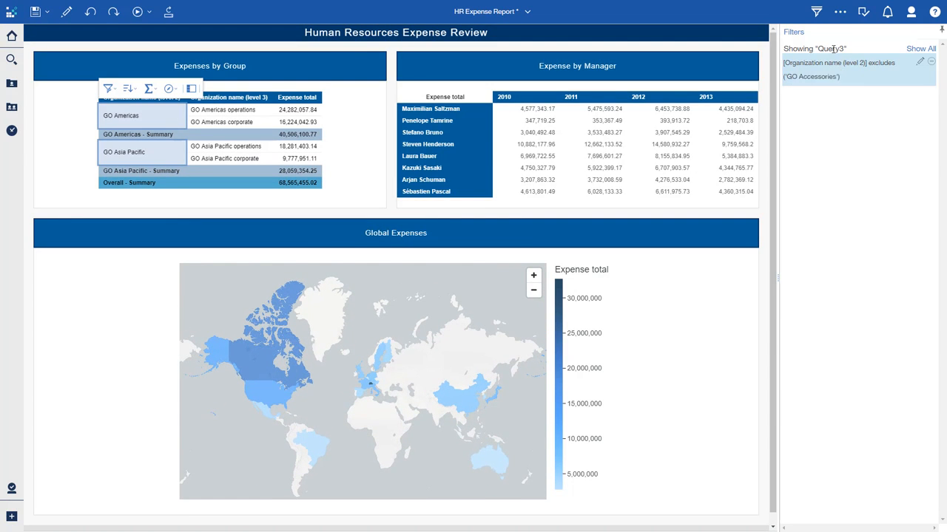
{"action": "left_click", "coordinate": [931, 63]}
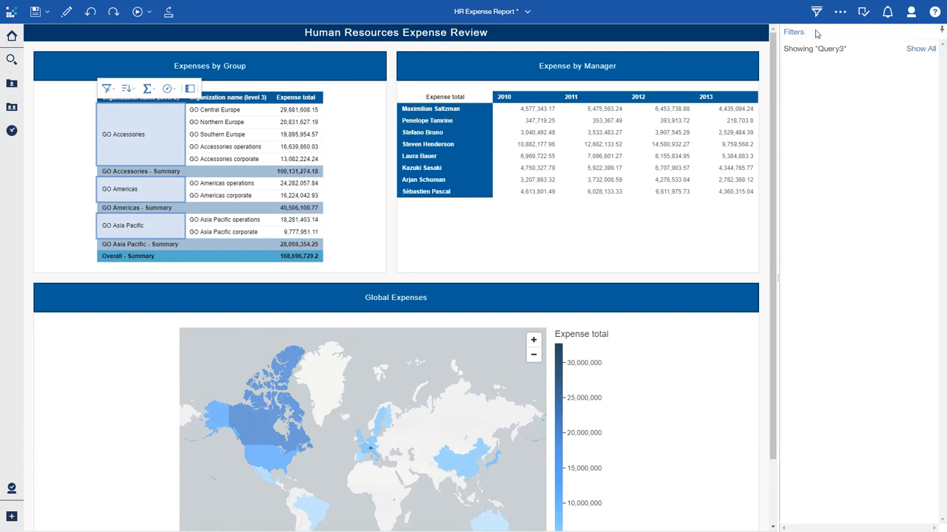
Exclude GO Americas from the Expenses by Group table
{"action": "left_click", "coordinate": [107, 91]}
{"action": "left_click", "coordinate": [126, 184]}
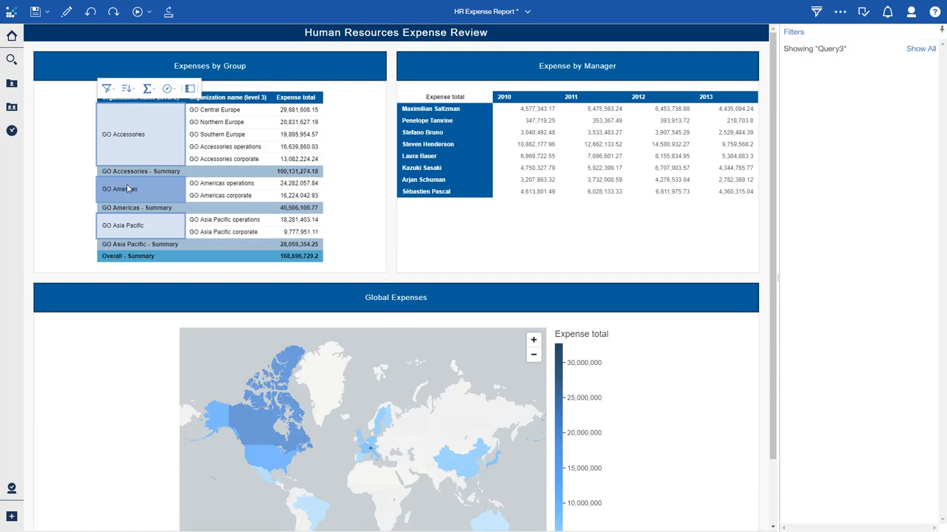
{"action": "left_click", "coordinate": [111, 88]}
{"action": "left_click", "coordinate": [118, 120]}
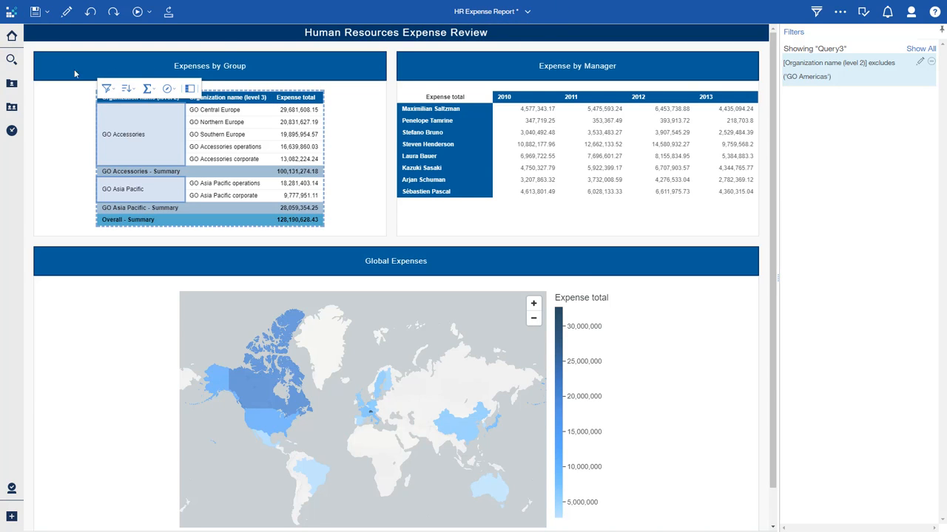
Create a new tabbed dashboard with a freeform layout from the HR Module in the Team content R7 folder
{"action": "left_click", "coordinate": [13, 36]}
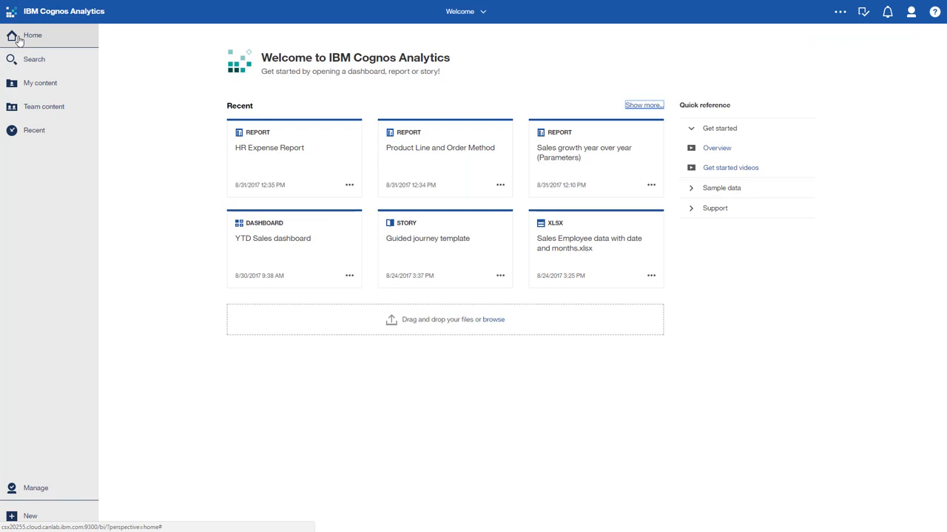
{"action": "left_click", "coordinate": [40, 108]}
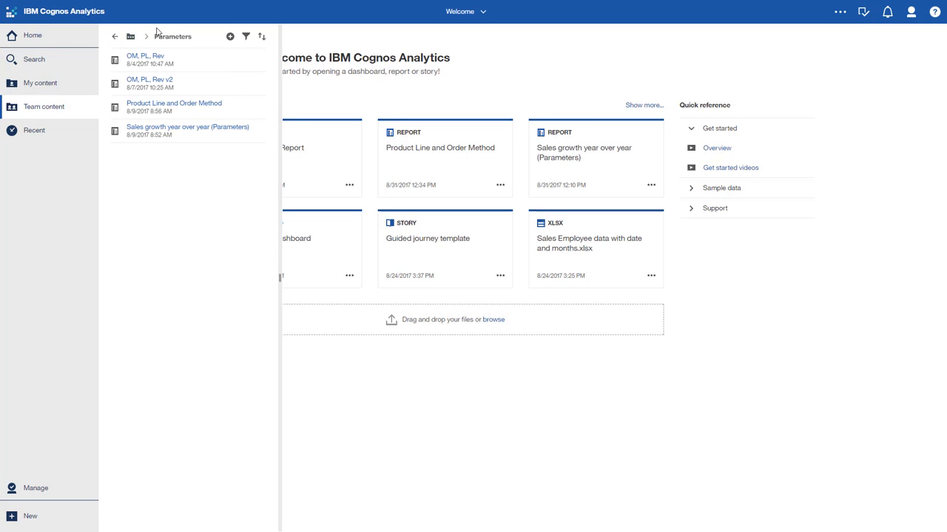
{"action": "left_click", "coordinate": [114, 36]}
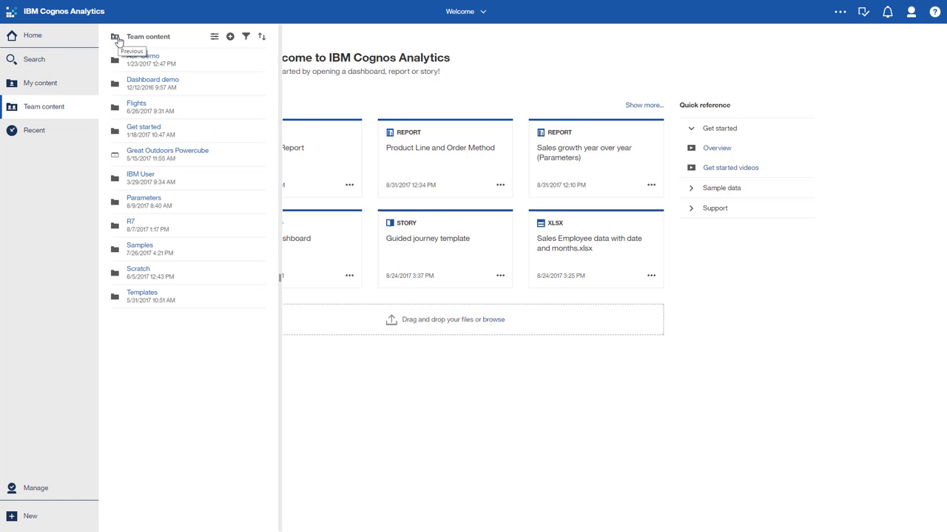
{"action": "left_click", "coordinate": [133, 223]}
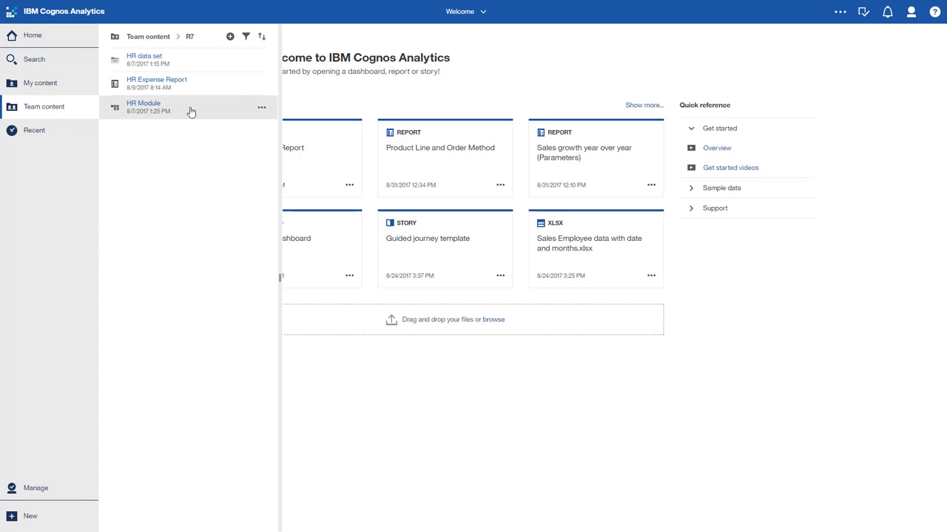
{"action": "left_click", "coordinate": [262, 108]}
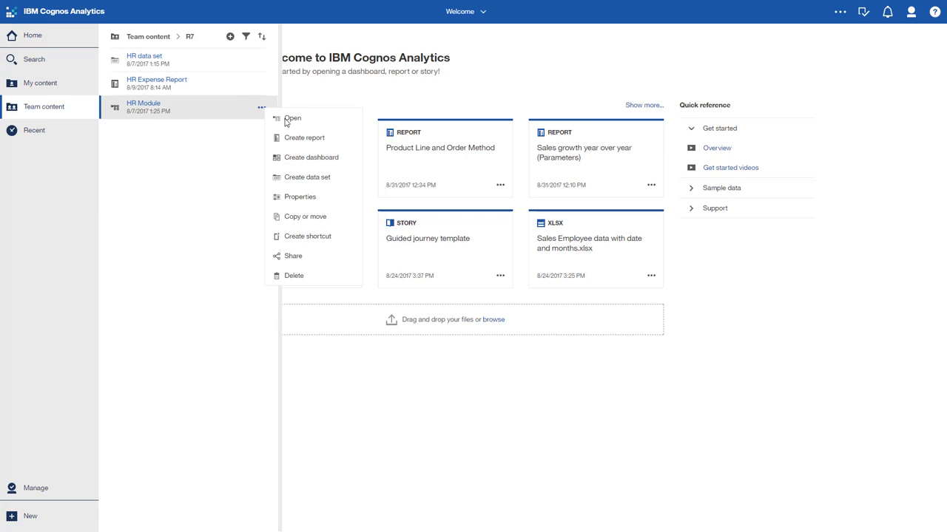
{"action": "left_click", "coordinate": [305, 157]}
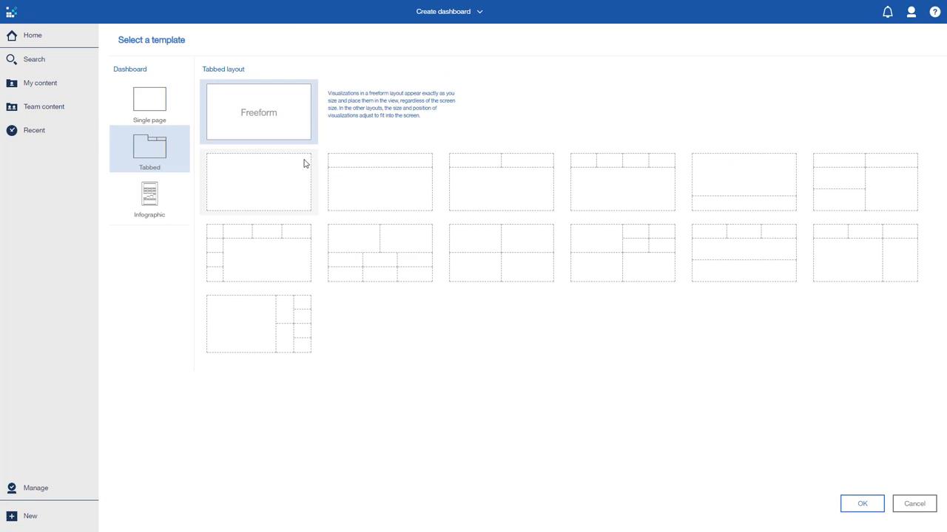
{"action": "double_click", "coordinate": [303, 177]}
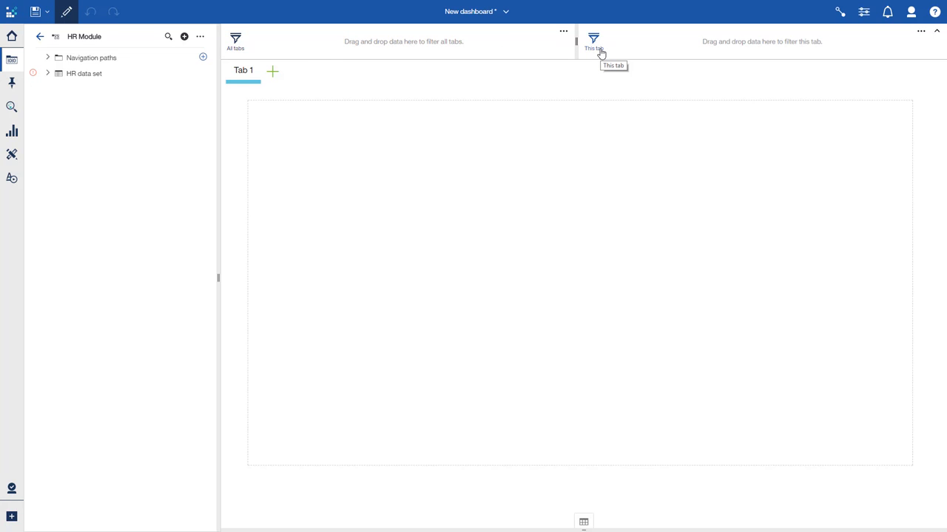
Build a chart of Expense total by Month from the HR data set on the canvas
{"action": "left_click", "coordinate": [47, 77]}
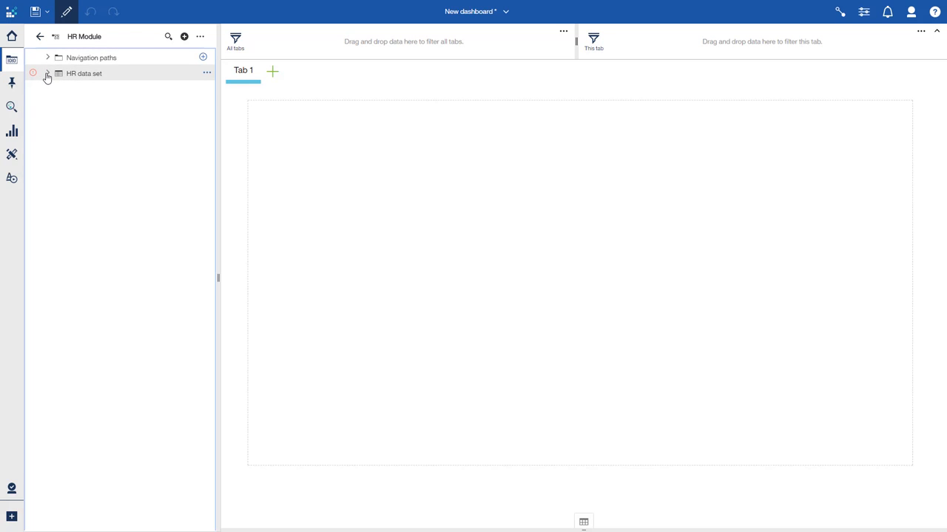
{"action": "left_click", "coordinate": [47, 74]}
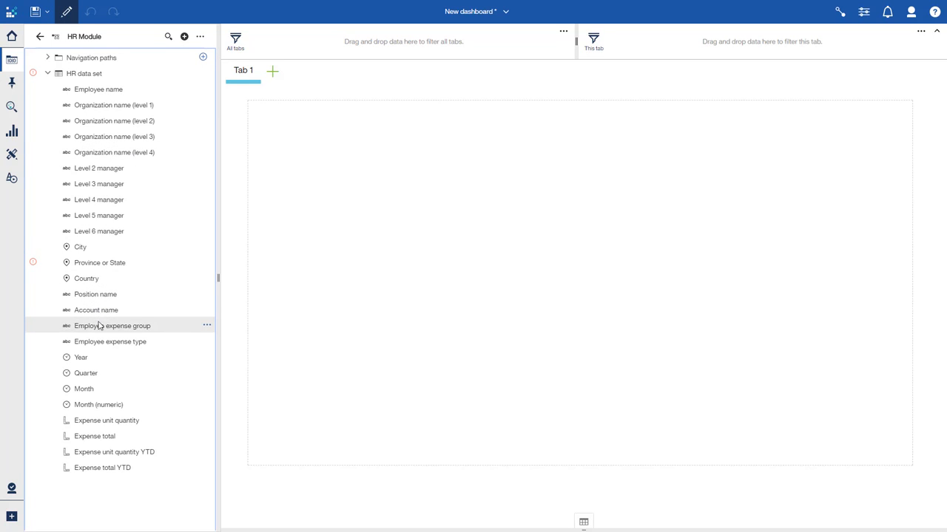
{"action": "left_click", "coordinate": [101, 396]}
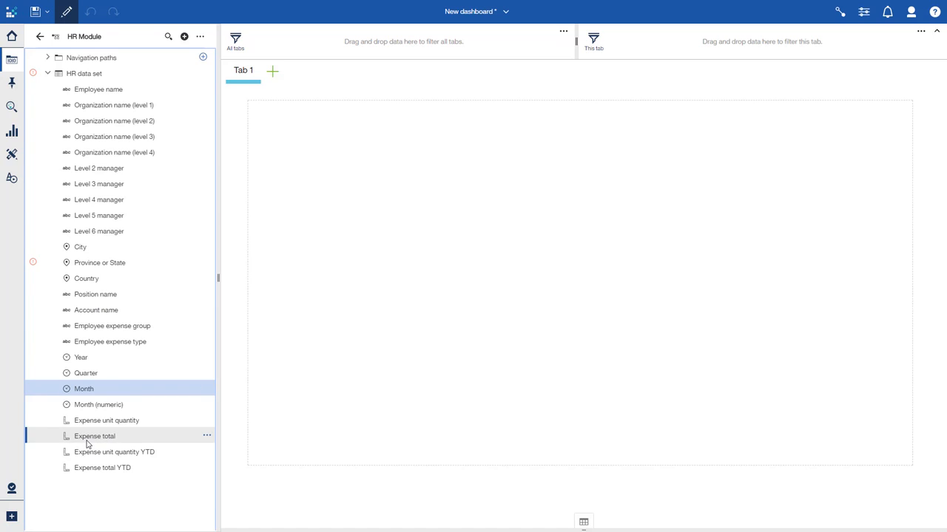
{"action": "left_click", "coordinate": [89, 442], "text": "ctrl"}
{"action": "left_click_drag", "start_coordinate": [89, 442], "coordinate": [590, 291]}
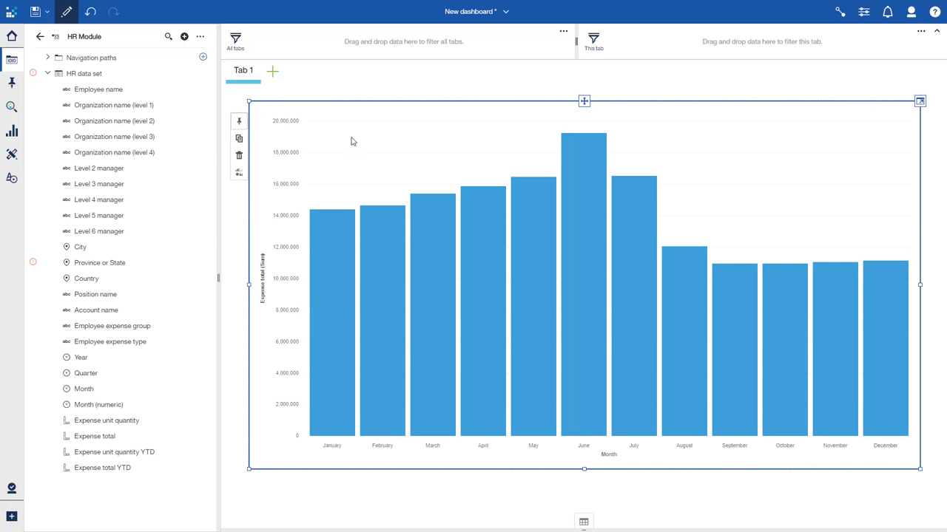
Add Organization name (level 2) to the chart and undo that addition
{"action": "left_click_drag", "start_coordinate": [135, 124], "coordinate": [383, 148]}
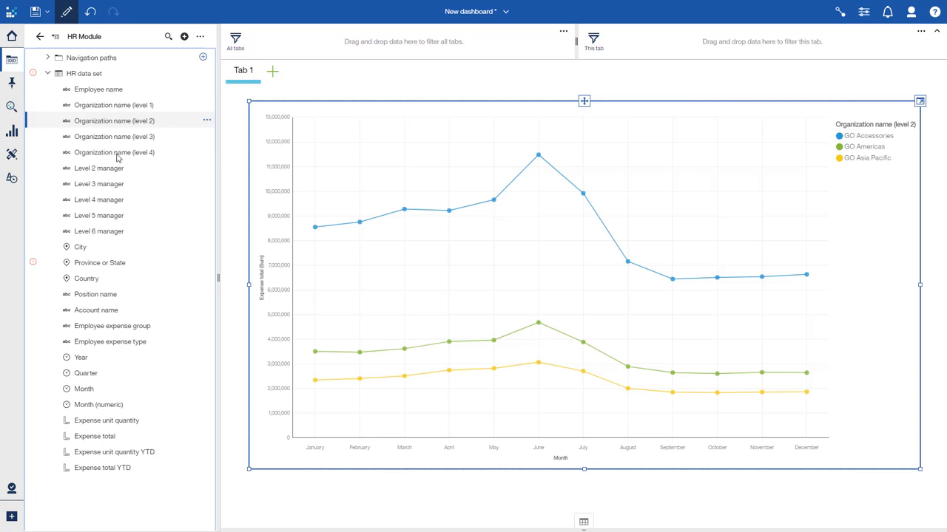
{"action": "left_click", "coordinate": [89, 13]}
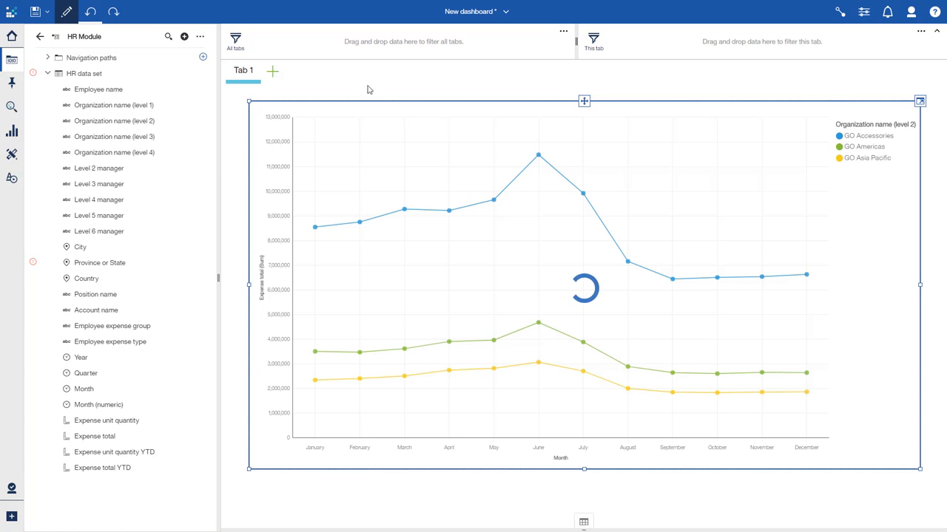
Repeat the chart by Organization name (level 2) in columns and by Year in rows
{"action": "left_click", "coordinate": [919, 104]}
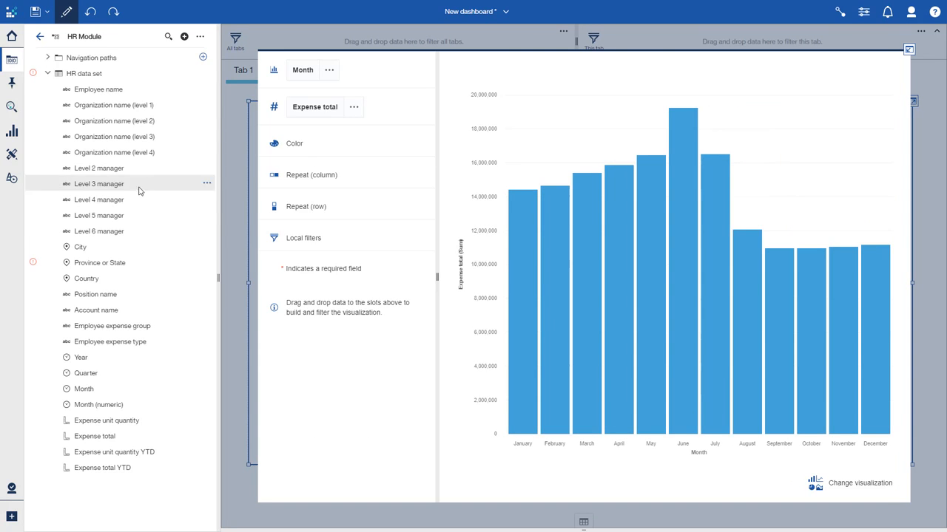
{"action": "left_click_drag", "start_coordinate": [140, 121], "coordinate": [315, 169]}
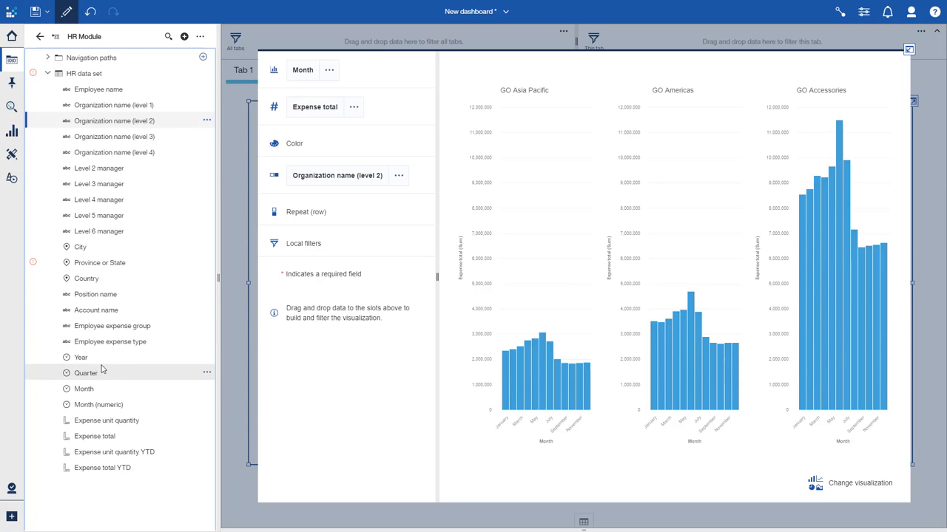
{"action": "left_click_drag", "start_coordinate": [95, 359], "coordinate": [303, 206]}
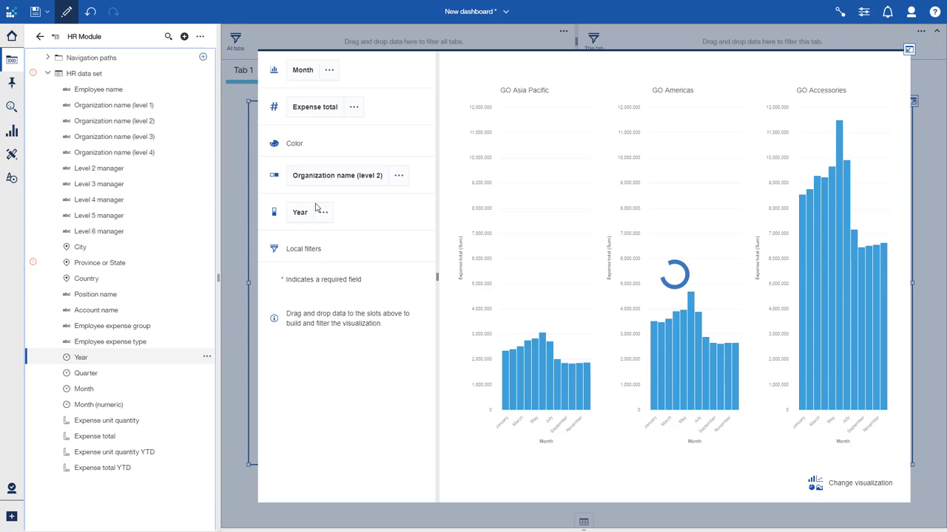
{"action": "left_click", "coordinate": [908, 53]}
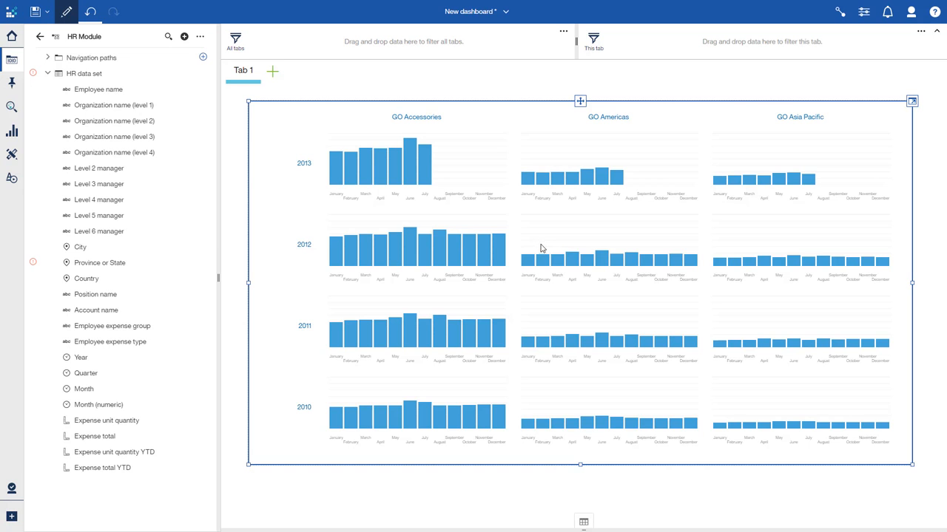
Add a second dashboard tab with the blank single-area layout
{"action": "left_click", "coordinate": [272, 72]}
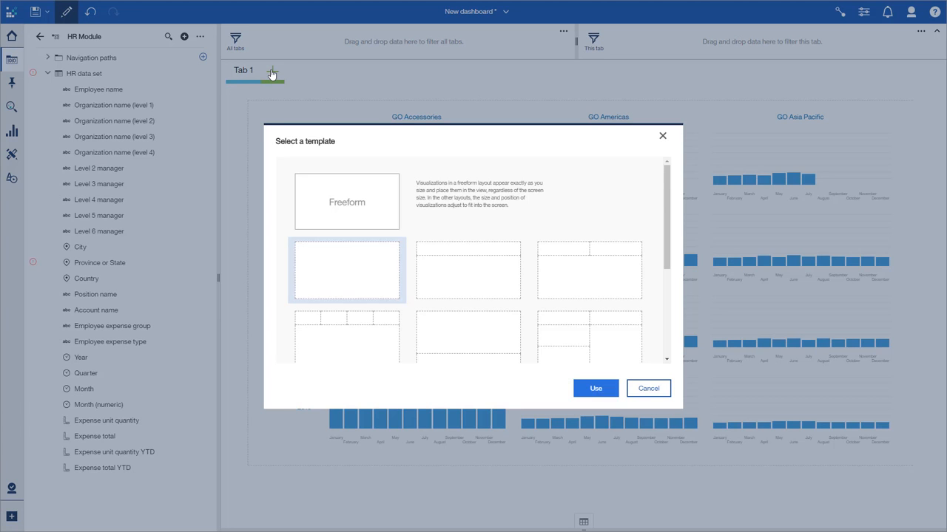
{"action": "double_click", "coordinate": [338, 281]}
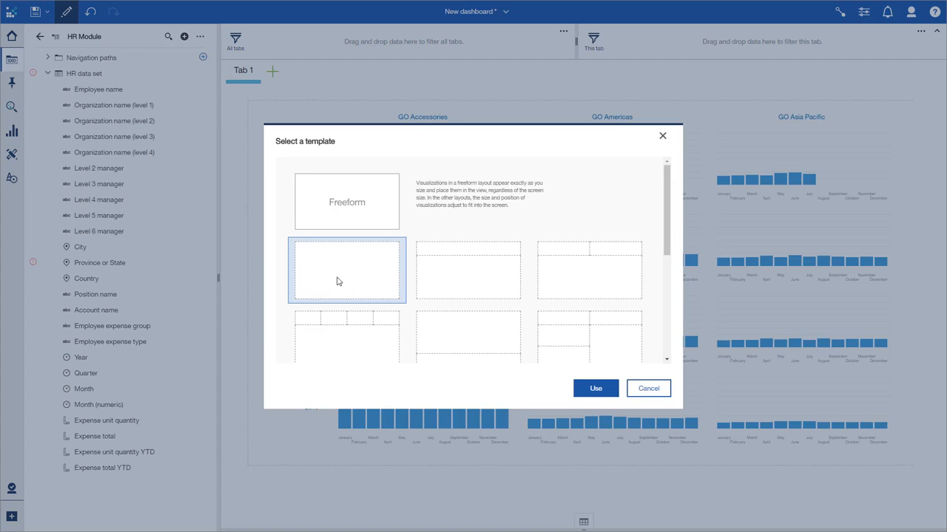
{"action": "double_click", "coordinate": [338, 281]}
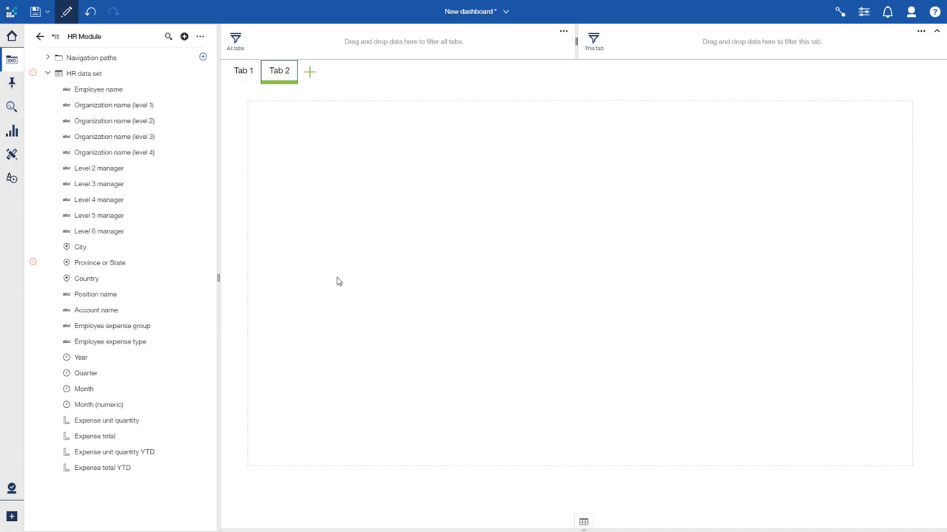
Start a new calculation and enter and validate the expression count (DISTINCT Employee name)
{"action": "left_click", "coordinate": [203, 41]}
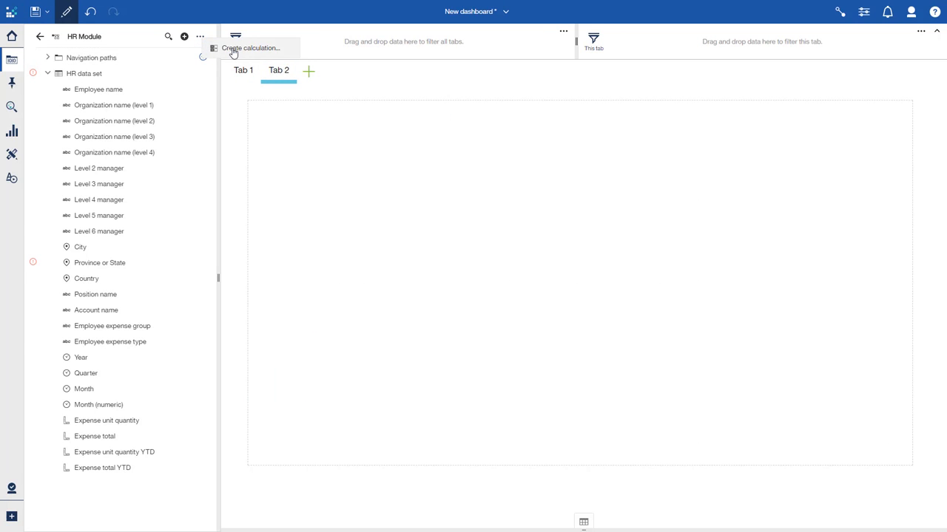
{"action": "left_click", "coordinate": [233, 48]}
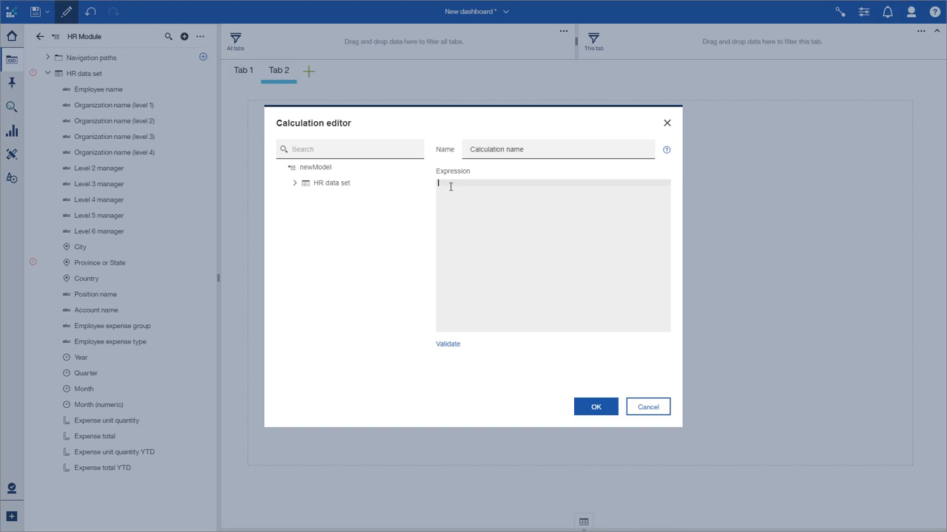
{"action": "left_click", "coordinate": [449, 191]}
{"action": "type", "text": "count (DISTINCT"}
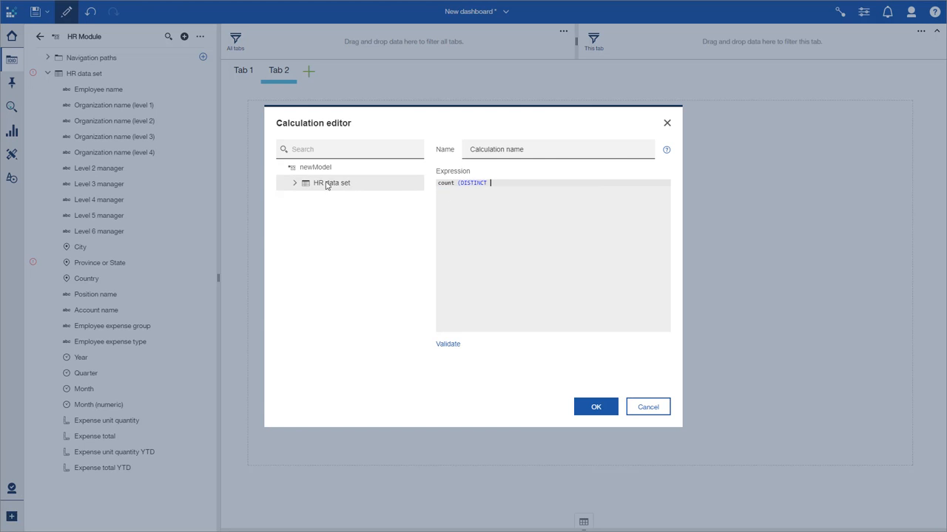
{"action": "left_click", "coordinate": [294, 182]}
{"action": "left_click_drag", "start_coordinate": [346, 198], "coordinate": [523, 223]}
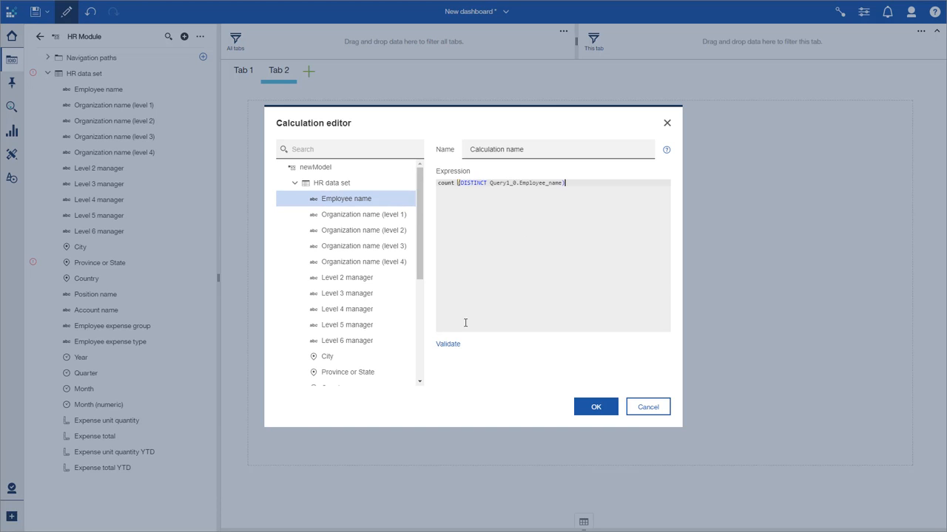
{"action": "left_click", "coordinate": [456, 346]}
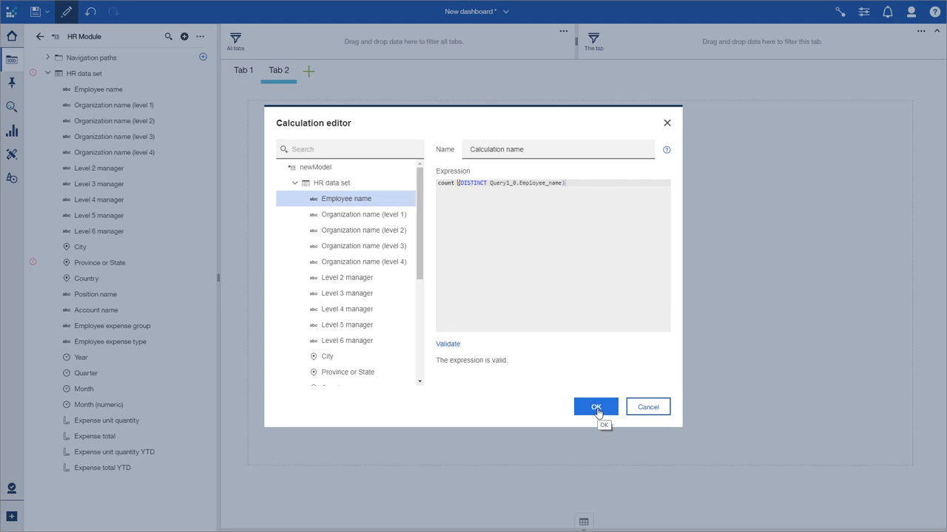
Name the calculation Number Of employees and save it
{"action": "left_click_drag", "start_coordinate": [580, 148], "coordinate": [431, 124]}
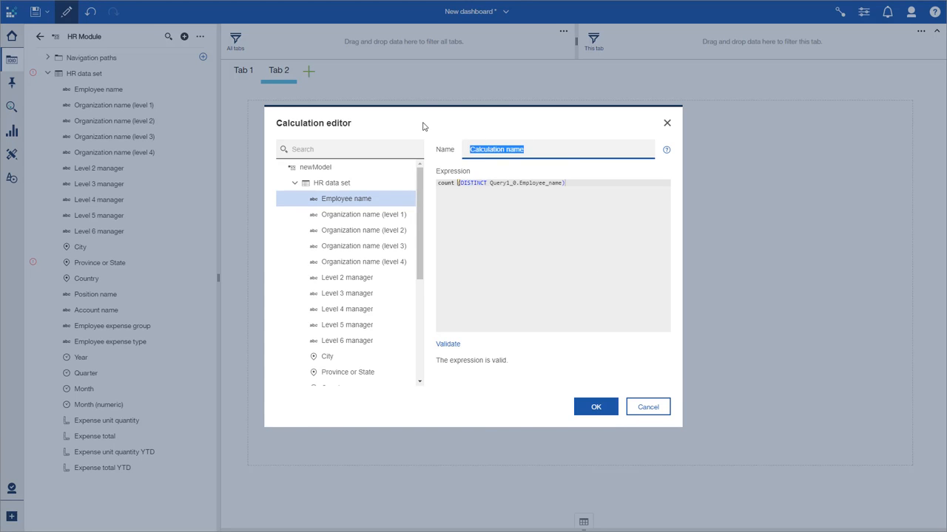
{"action": "type", "text": "Number Of employees"}
{"action": "left_click", "coordinate": [606, 415]}
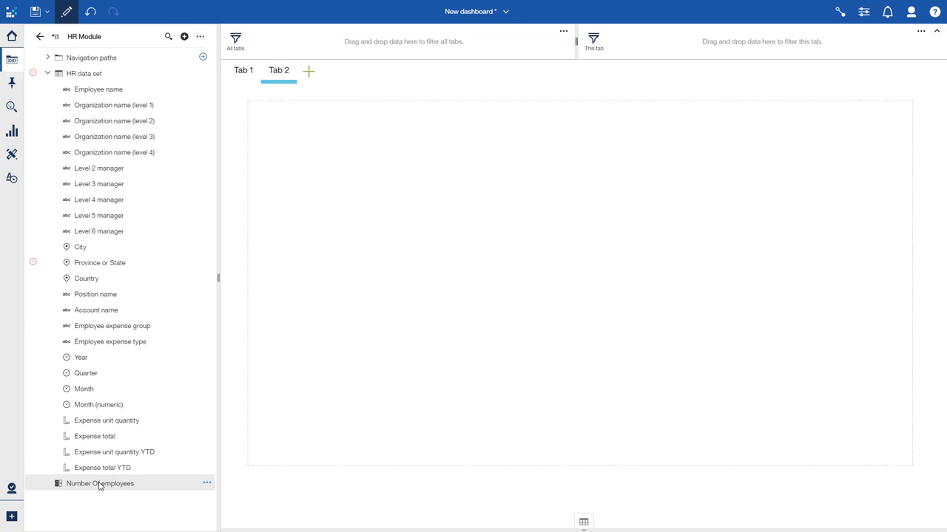
Place Number Of employees on the second tab as a summary and delete it
{"action": "left_click_drag", "start_coordinate": [100, 486], "coordinate": [577, 296]}
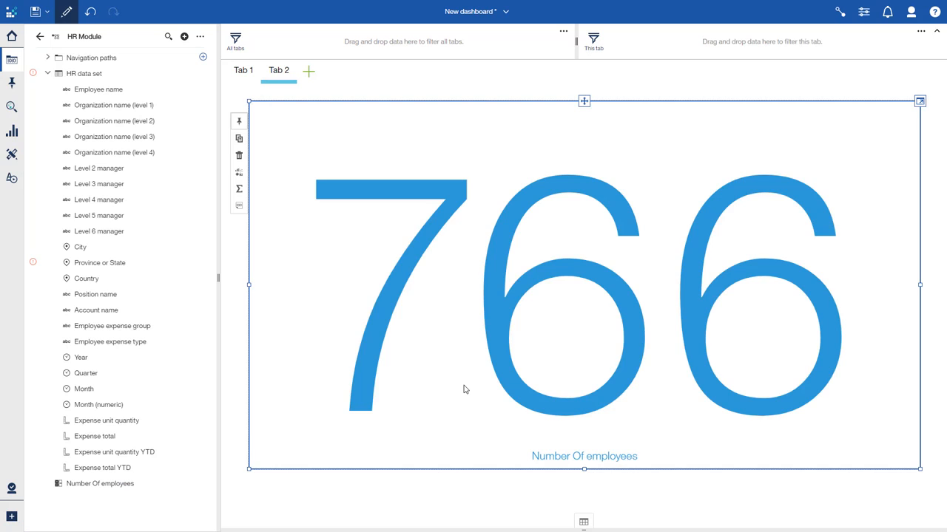
{"action": "key", "text": "Delete"}
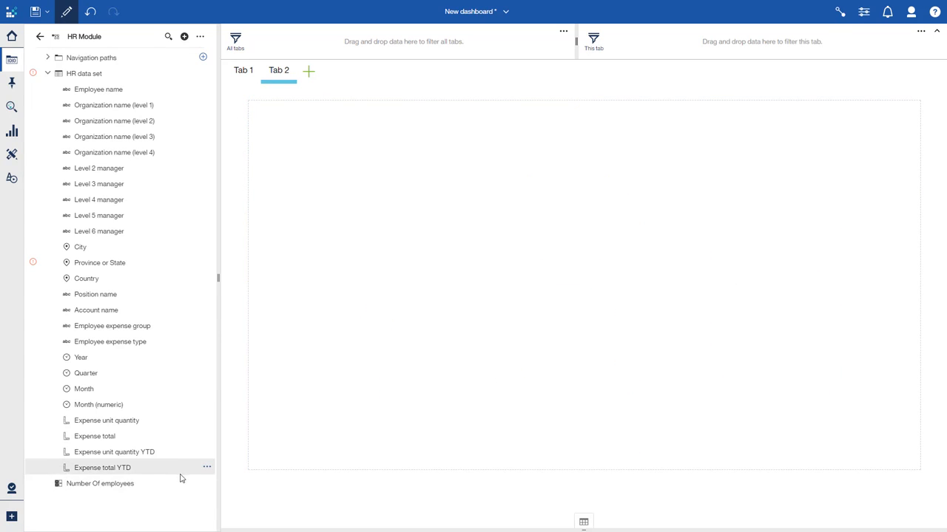
Create a calculation named Average Expense that divides Expense total by Number Of employees
{"action": "left_click", "coordinate": [179, 482]}
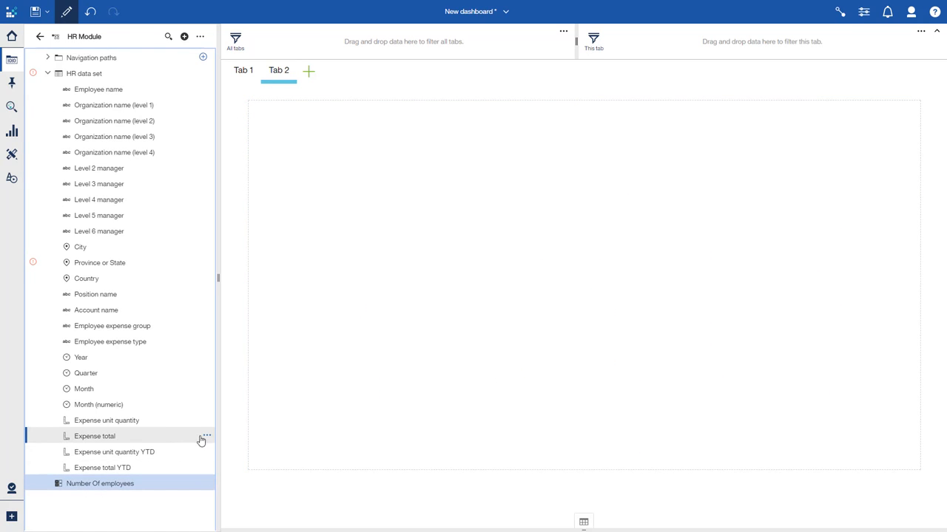
{"action": "left_click", "coordinate": [206, 437]}
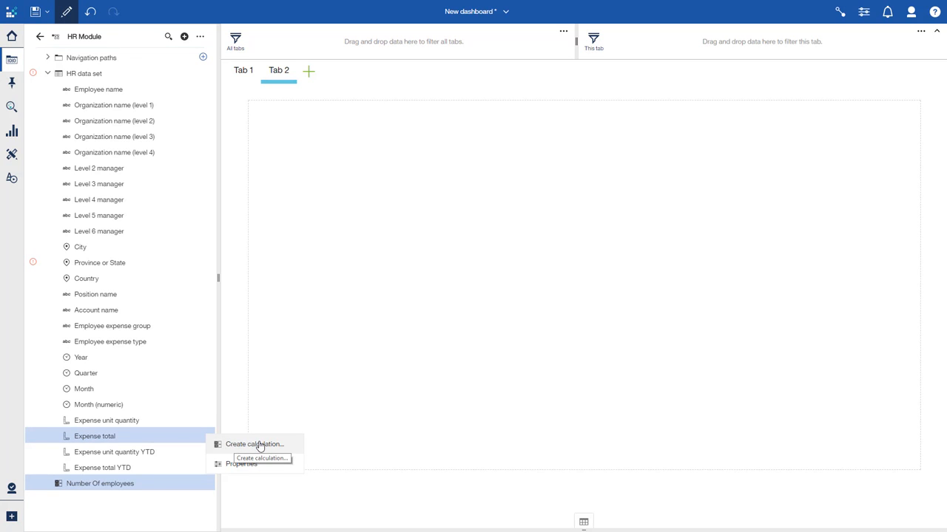
{"action": "left_click", "coordinate": [257, 445]}
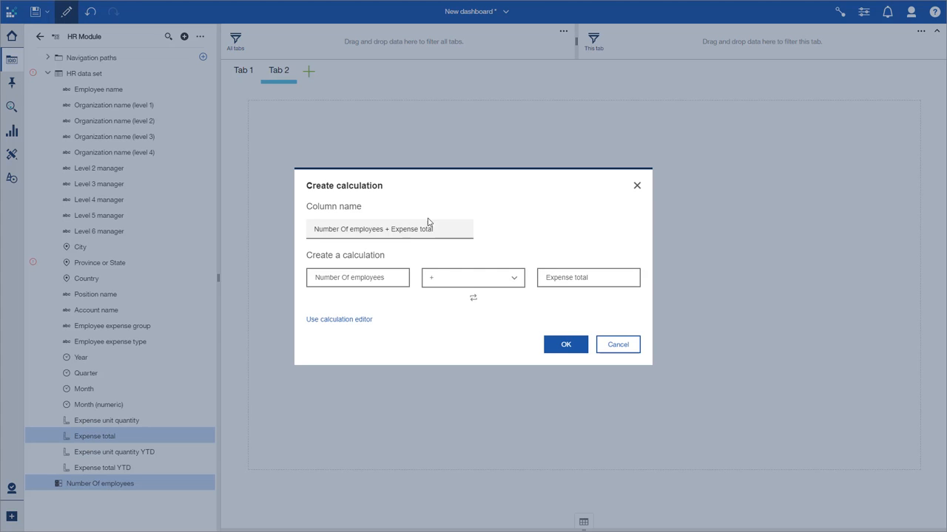
{"action": "left_click_drag", "start_coordinate": [428, 225], "coordinate": [313, 207]}
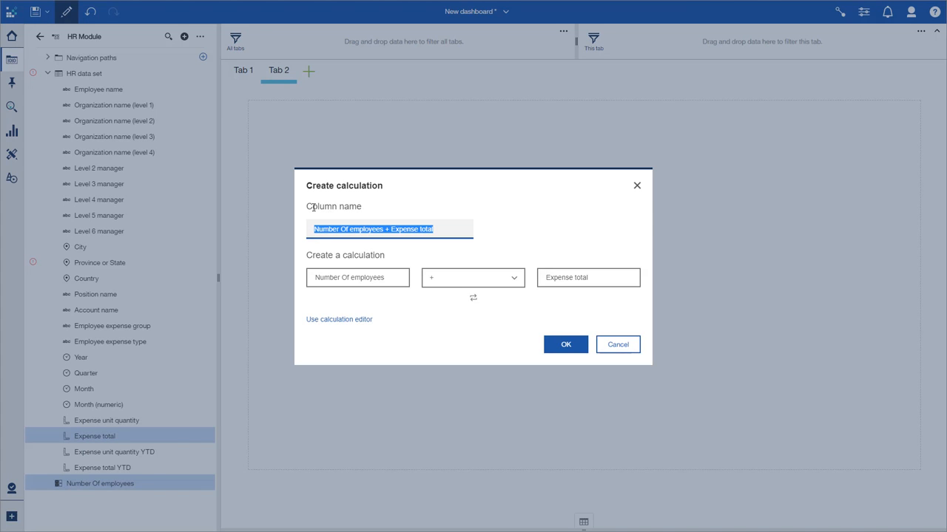
{"action": "type", "text": "Average Expense"}
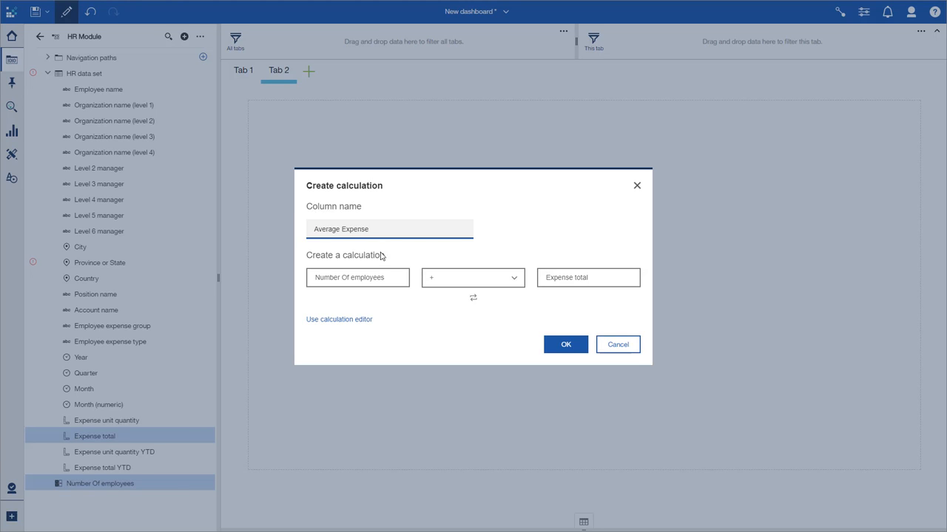
{"action": "left_click", "coordinate": [473, 297]}
{"action": "left_click", "coordinate": [476, 289]}
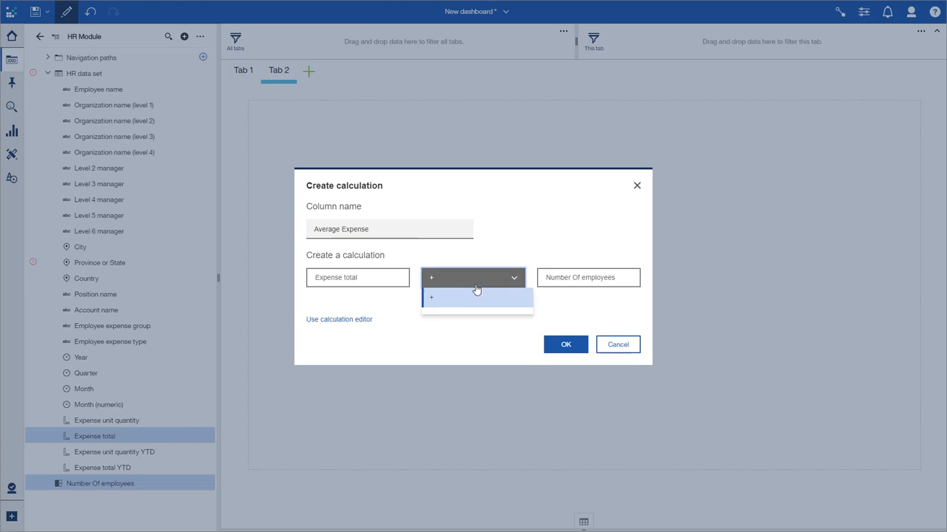
{"action": "left_click", "coordinate": [477, 355]}
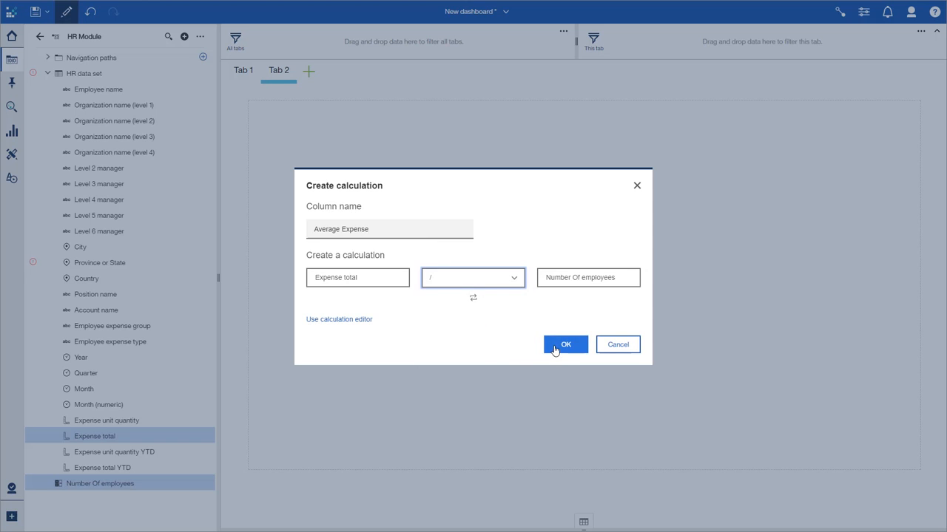
{"action": "left_click", "coordinate": [555, 348]}
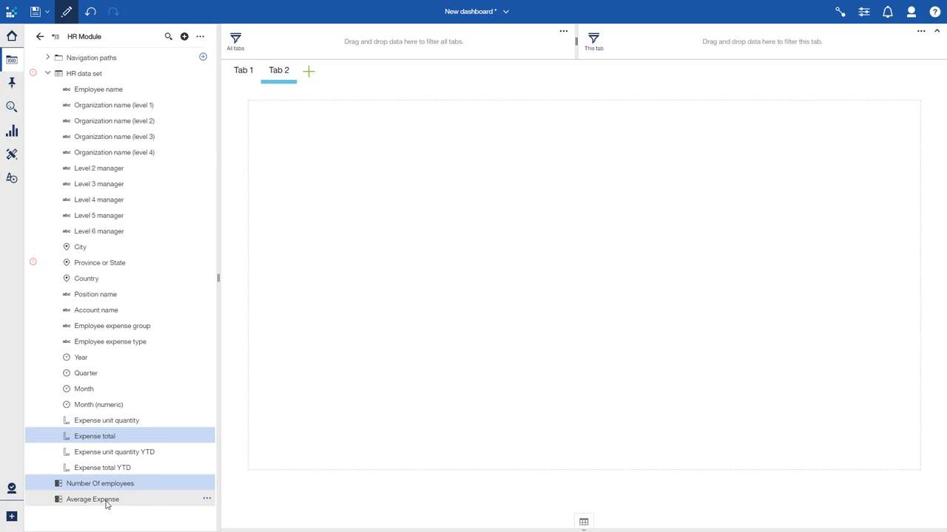
Place Average Expense on the second tab and break it down by Organization name (level 2)
{"action": "left_click_drag", "start_coordinate": [106, 504], "coordinate": [584, 288]}
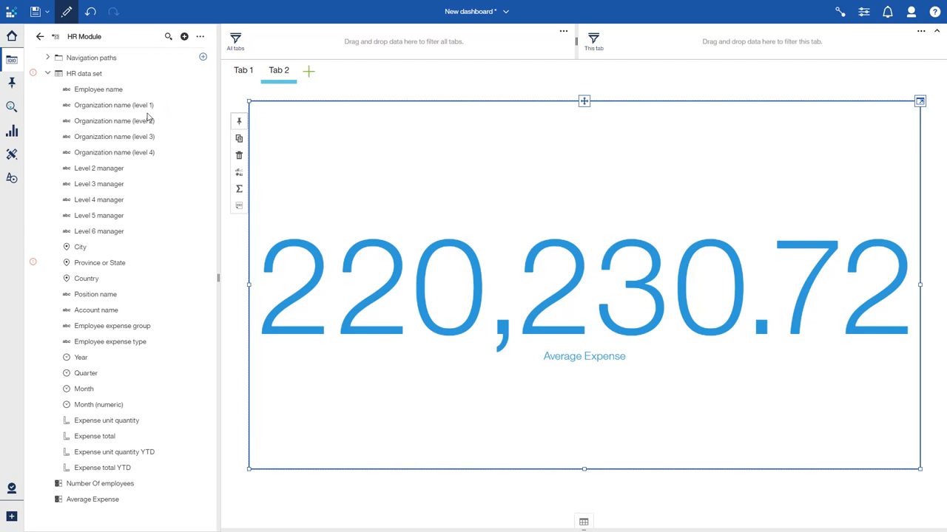
{"action": "left_click_drag", "start_coordinate": [133, 122], "coordinate": [486, 195]}
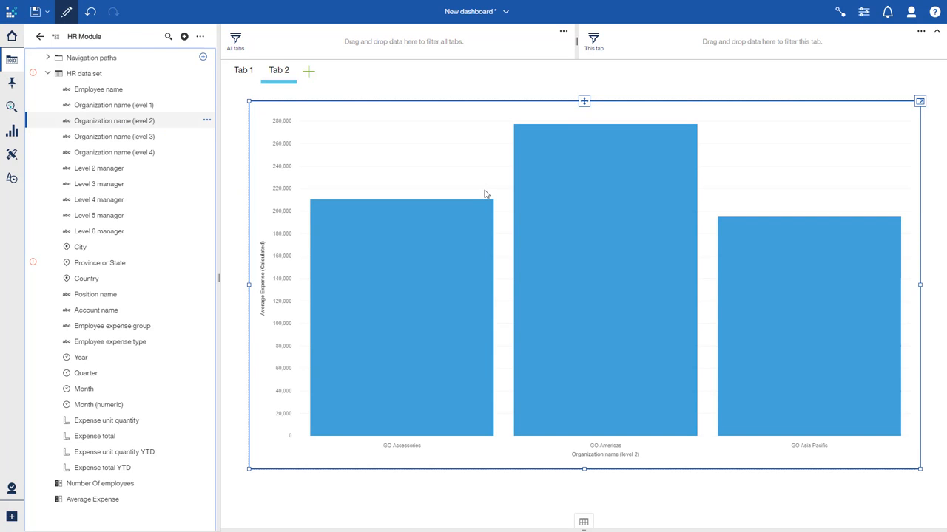
Switch to the first tab and back to the second tab to compare them
{"action": "left_click", "coordinate": [244, 71]}
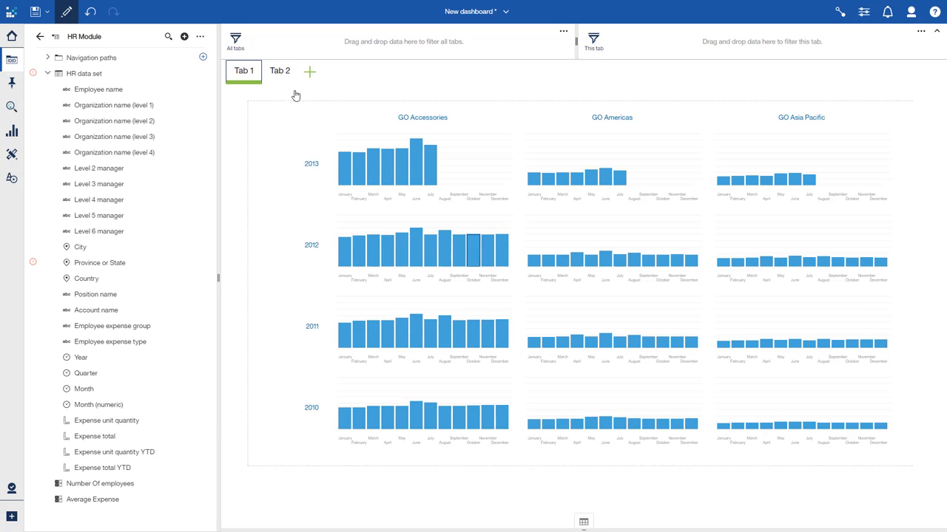
{"action": "left_click", "coordinate": [279, 71]}
{"action": "mouse_move", "coordinate": [584, 234]}
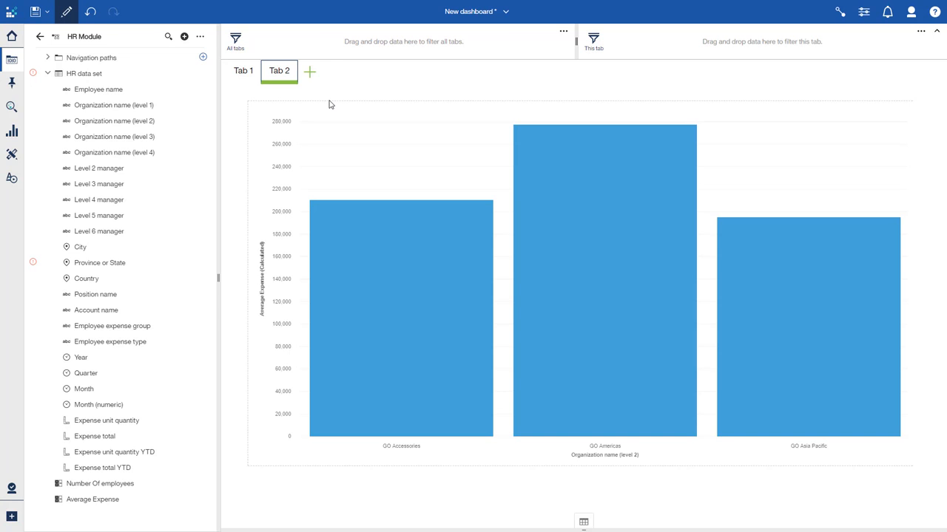
Add a third dashboard tab with the blank single-area layout
{"action": "left_click", "coordinate": [309, 74]}
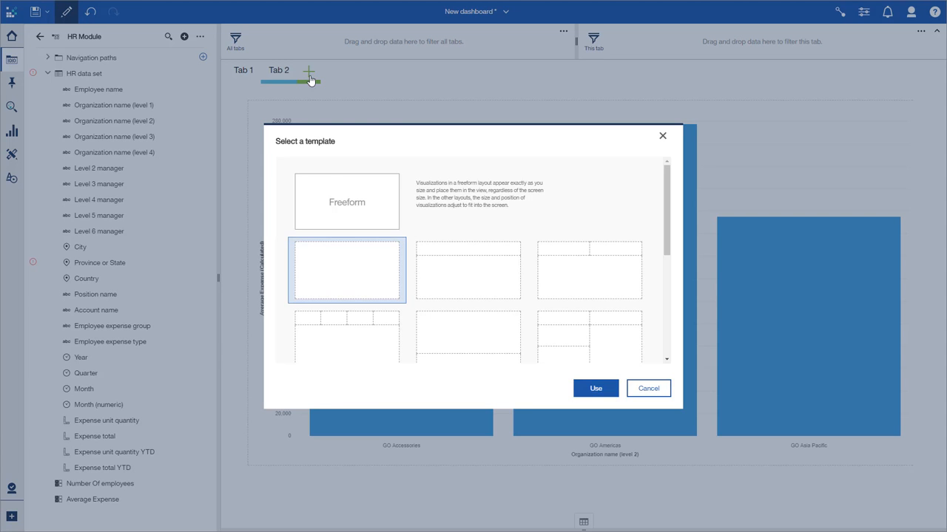
{"action": "double_click", "coordinate": [358, 257]}
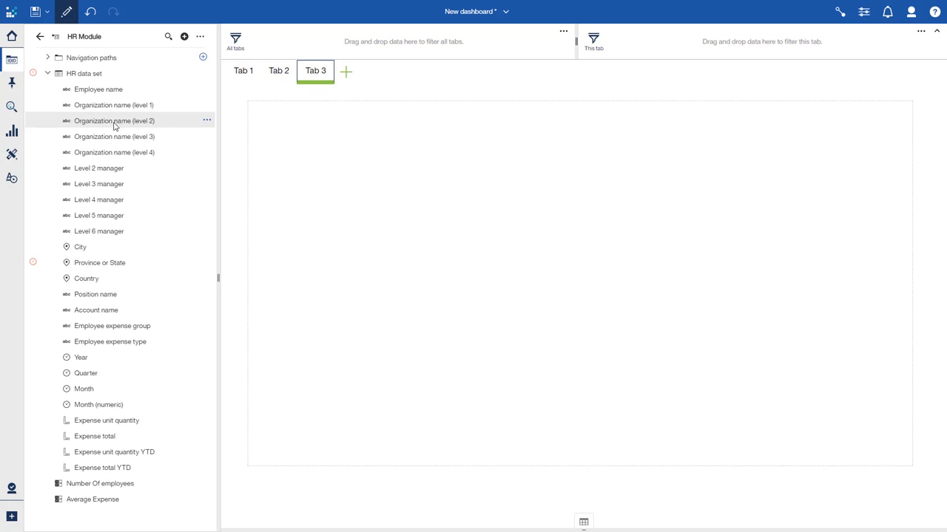
Chart Expense total by Employee name on the third tab
{"action": "left_click", "coordinate": [112, 96]}
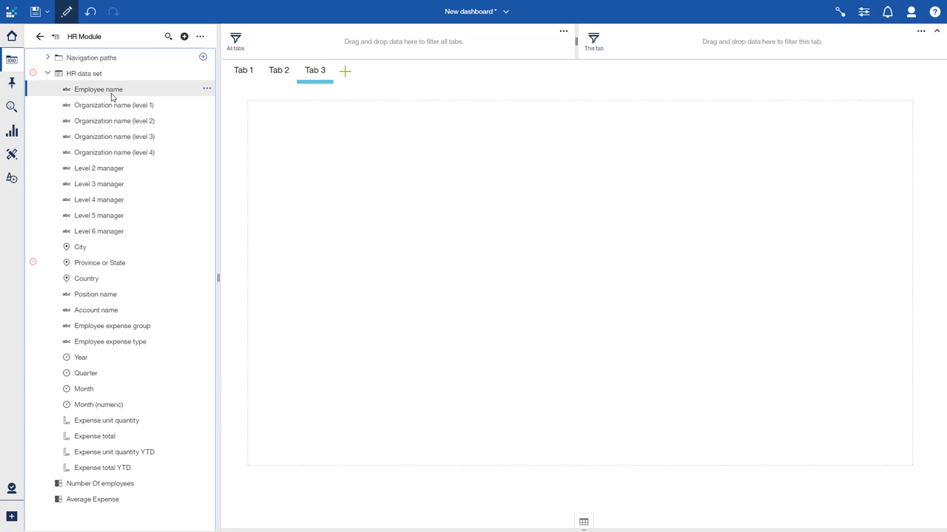
{"action": "left_click", "coordinate": [86, 438], "text": "ctrl"}
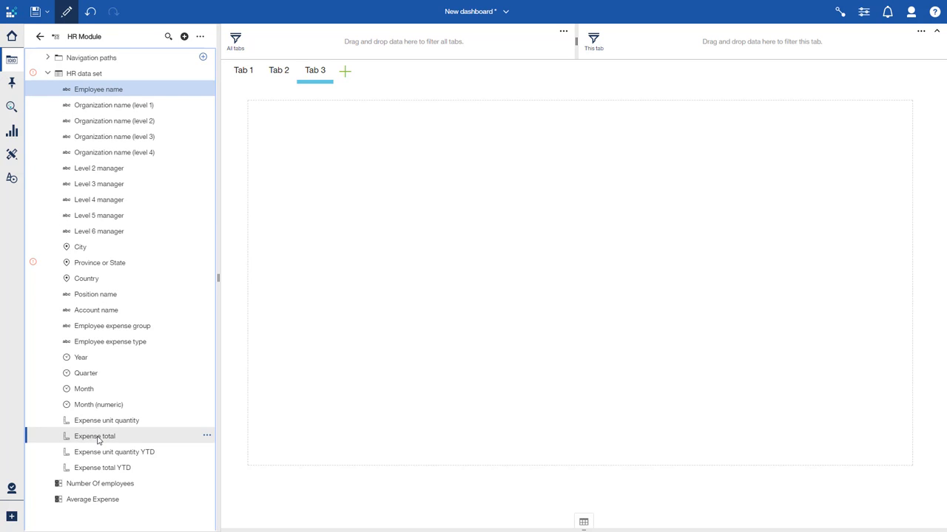
{"action": "left_click_drag", "start_coordinate": [98, 441], "coordinate": [581, 284]}
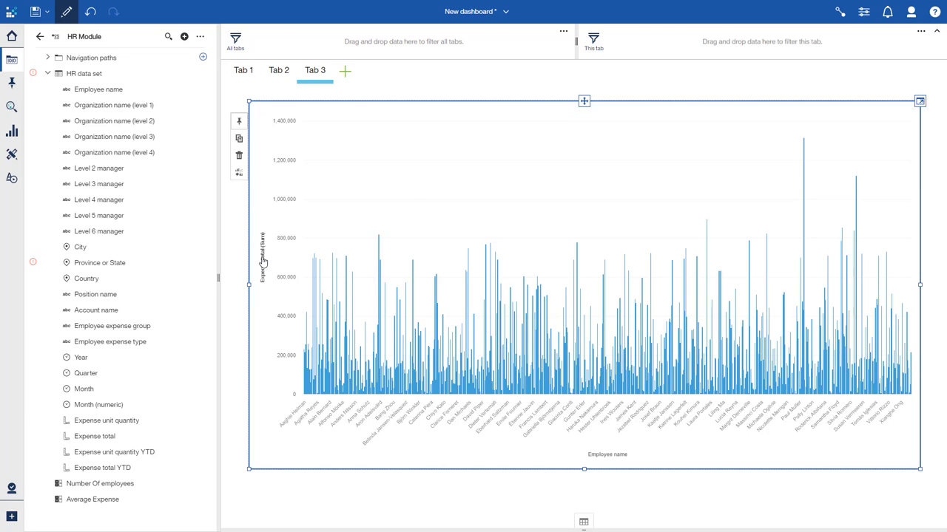
Try a top 10 count filter on the chart's Expense total axis, then clear it
{"action": "left_click", "coordinate": [263, 260]}
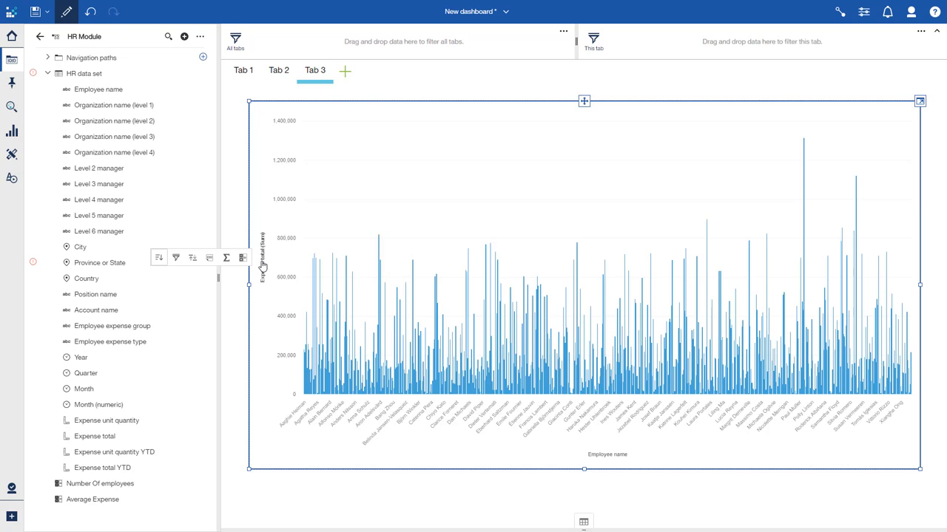
{"action": "left_click", "coordinate": [193, 259]}
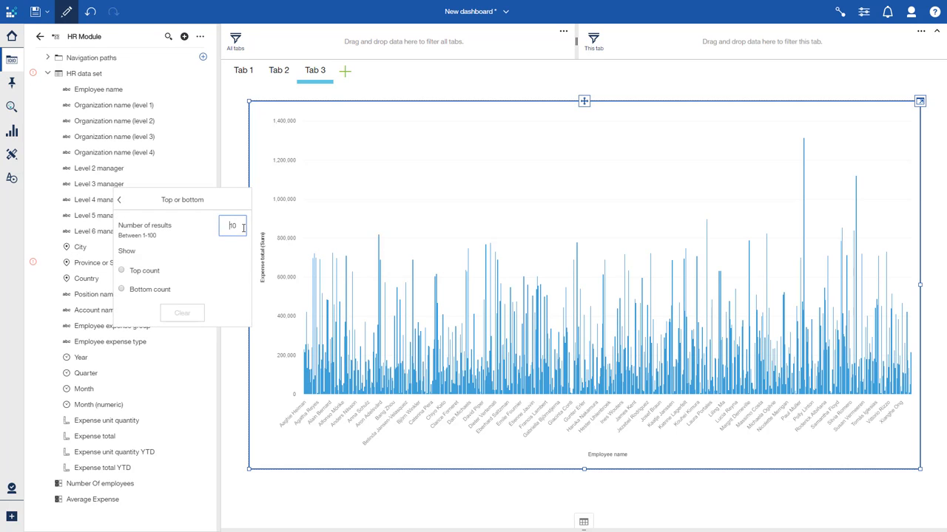
{"action": "left_click", "coordinate": [122, 271]}
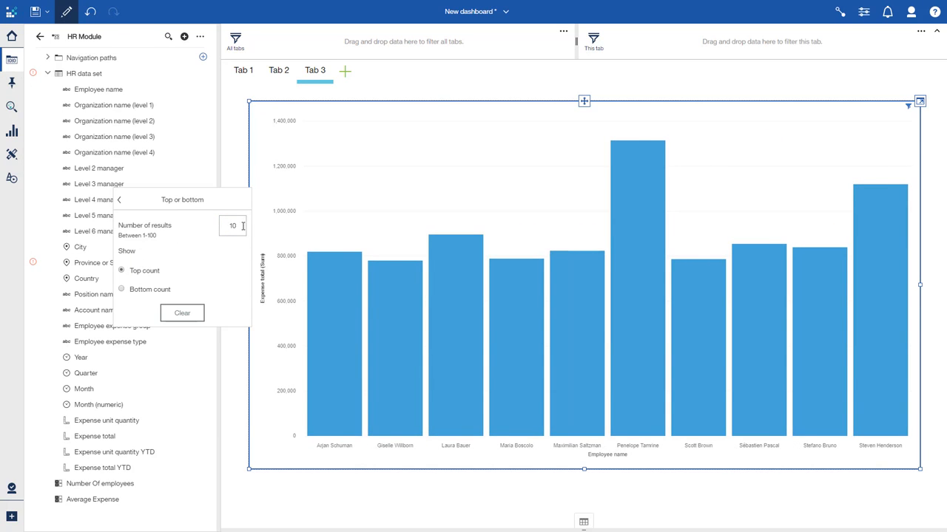
{"action": "left_click_drag", "start_coordinate": [242, 225], "coordinate": [216, 230]}
{"action": "left_click", "coordinate": [214, 247]}
{"action": "left_click", "coordinate": [192, 314]}
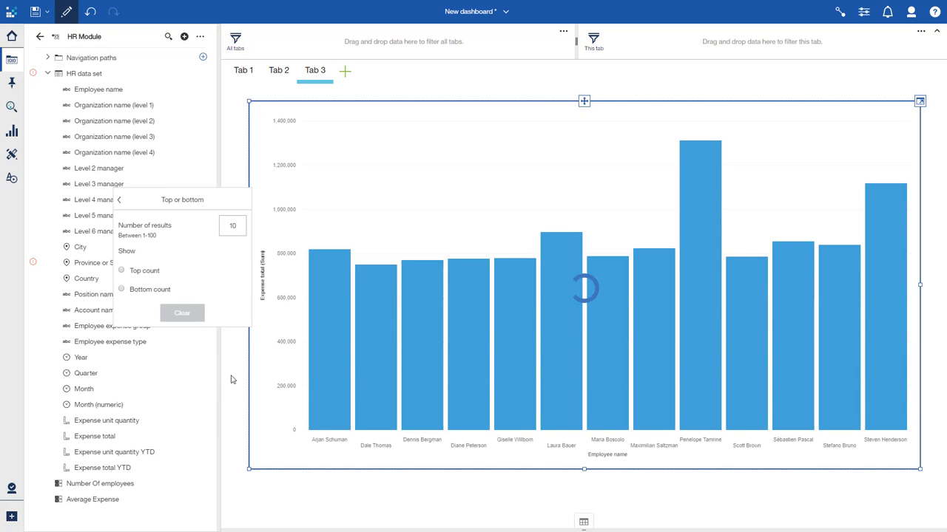
Limit Employee name to the top 10 % ranked by Expense total
{"action": "left_click", "coordinate": [614, 454]}
{"action": "left_click", "coordinate": [613, 457]}
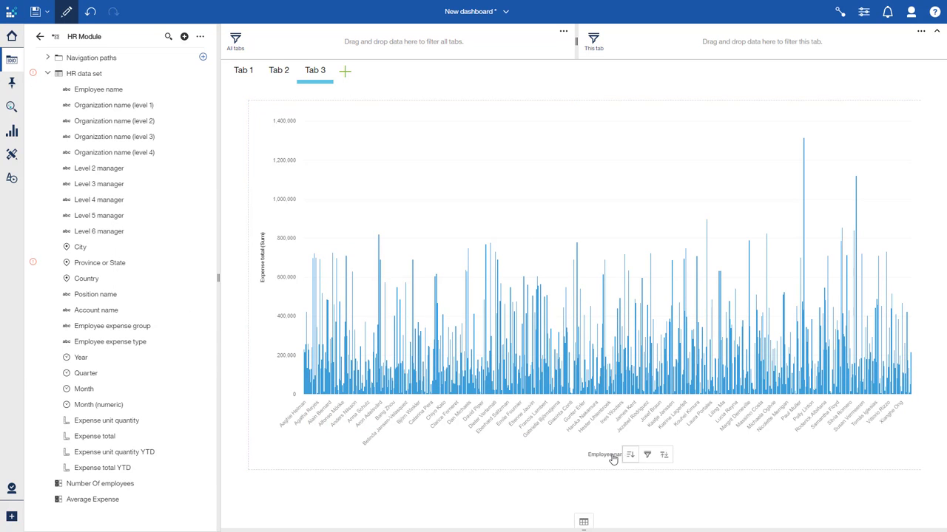
{"action": "left_click", "coordinate": [665, 455]}
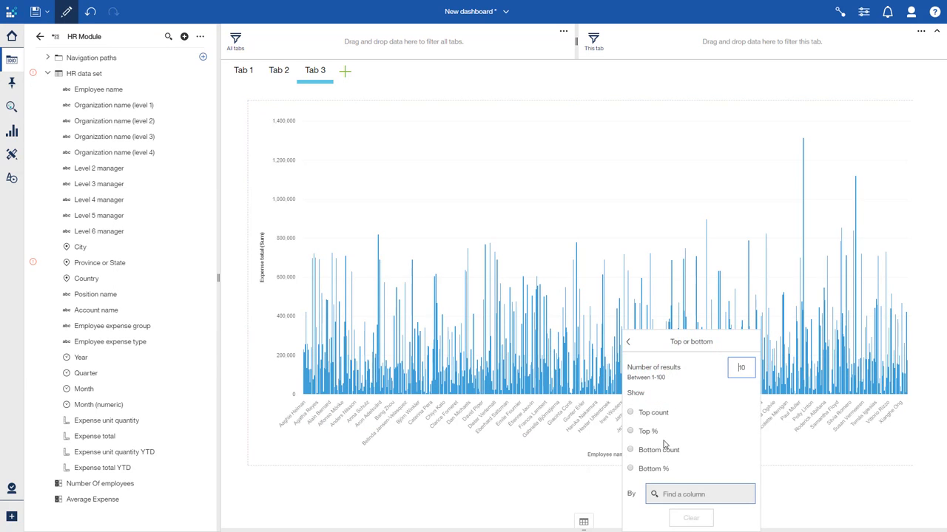
{"action": "left_click", "coordinate": [630, 432]}
{"action": "type", "text": "exp"}
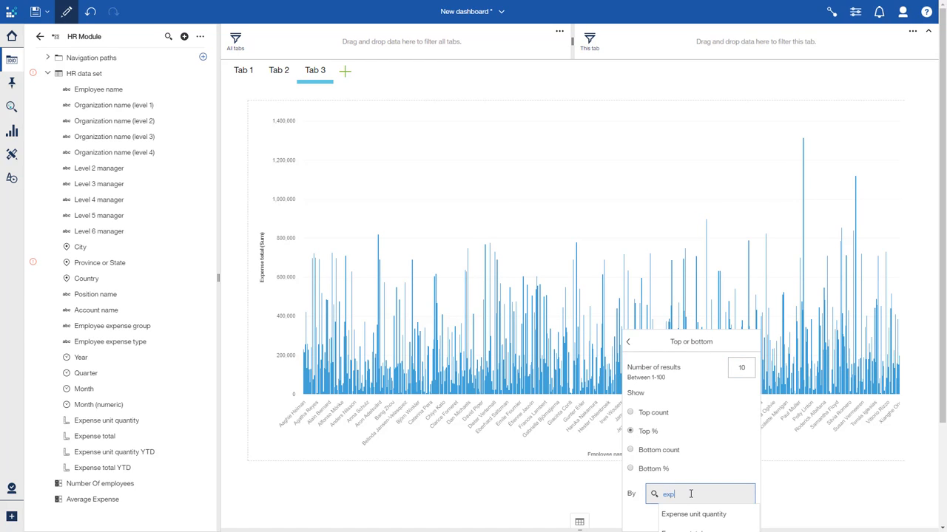
{"action": "type", "text": "ense"}
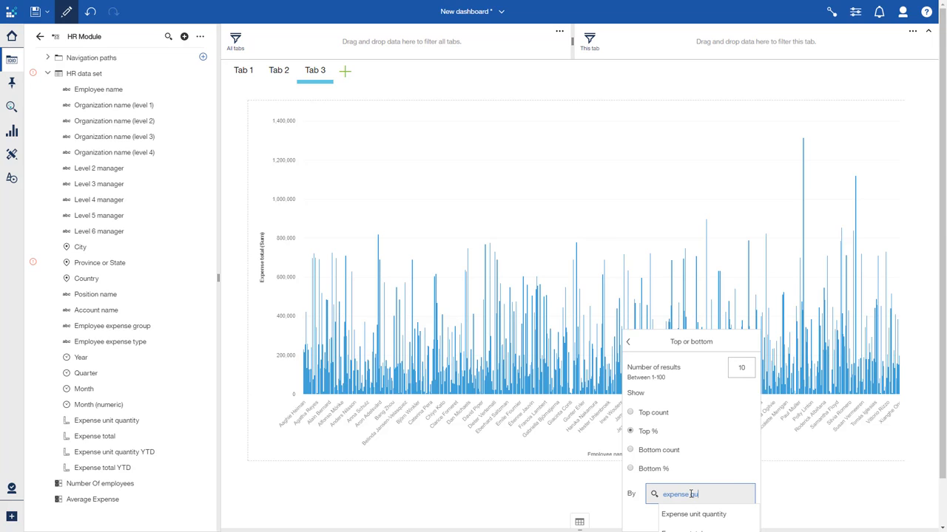
{"action": "type", "text": " total"}
{"action": "key", "text": "Down"}
{"action": "key", "text": "Return"}
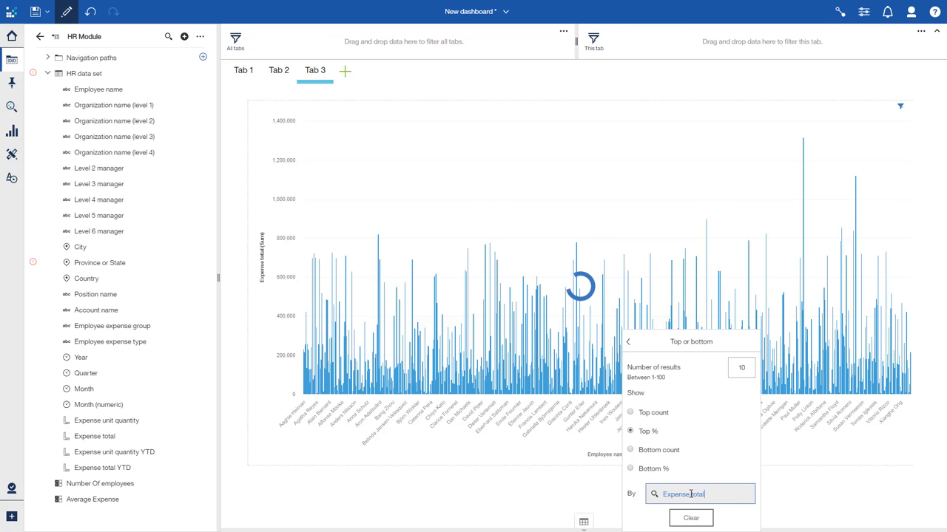
{"action": "left_click", "coordinate": [807, 502]}
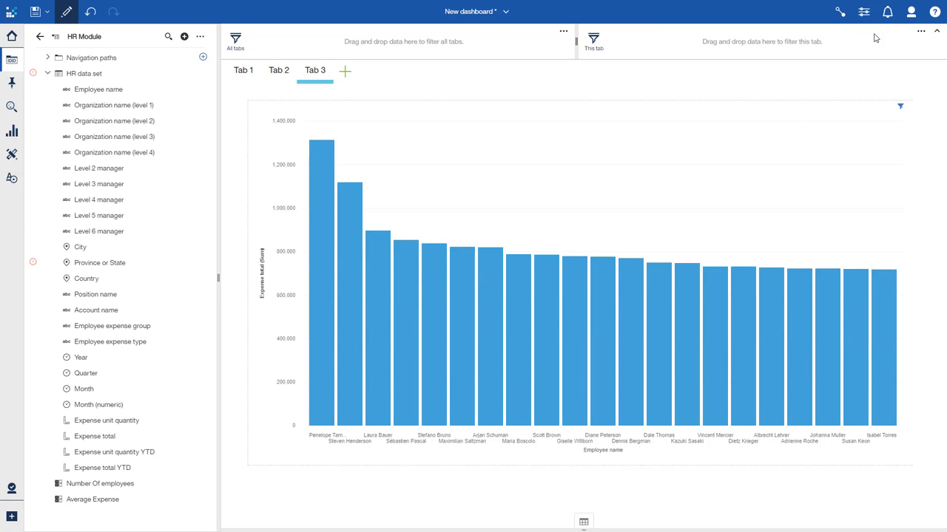
Turn on value labels for the bar chart in its visualization properties
{"action": "left_click", "coordinate": [834, 112]}
{"action": "left_click", "coordinate": [863, 13]}
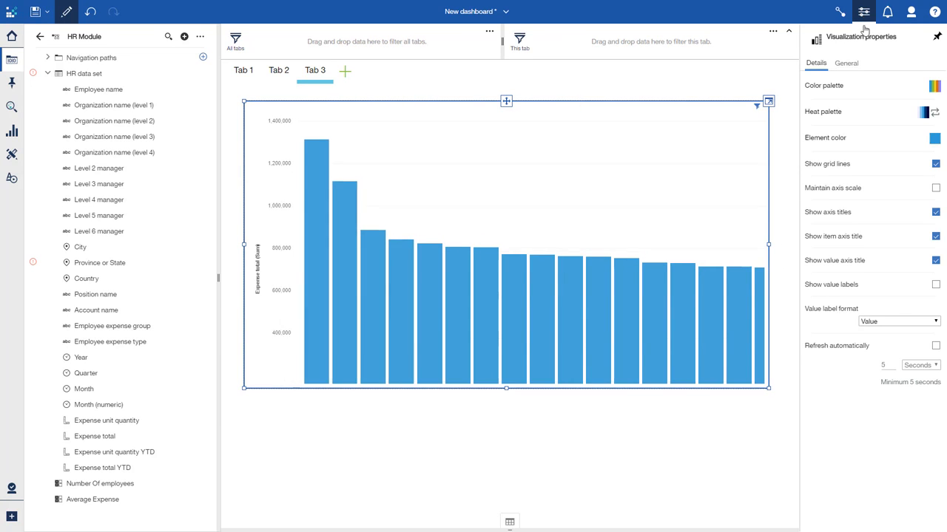
{"action": "left_click", "coordinate": [937, 287]}
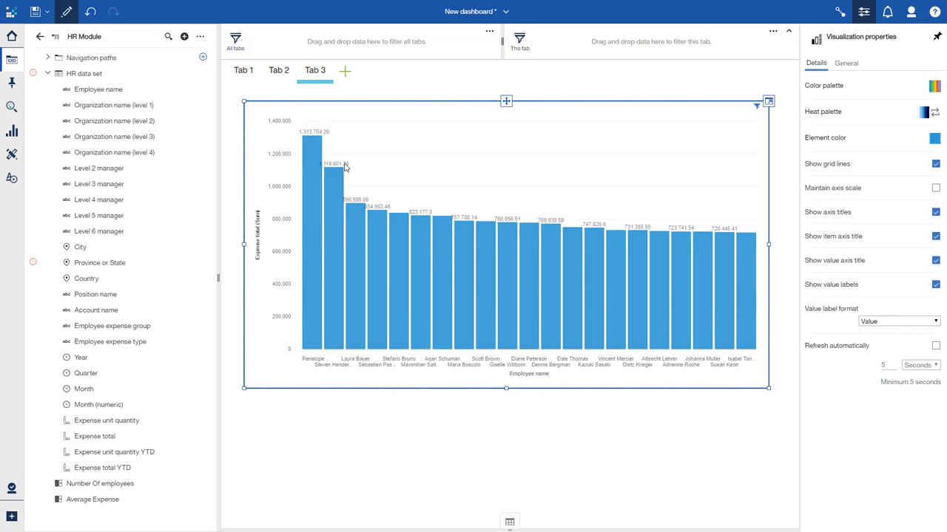
{"action": "left_click", "coordinate": [864, 12]}
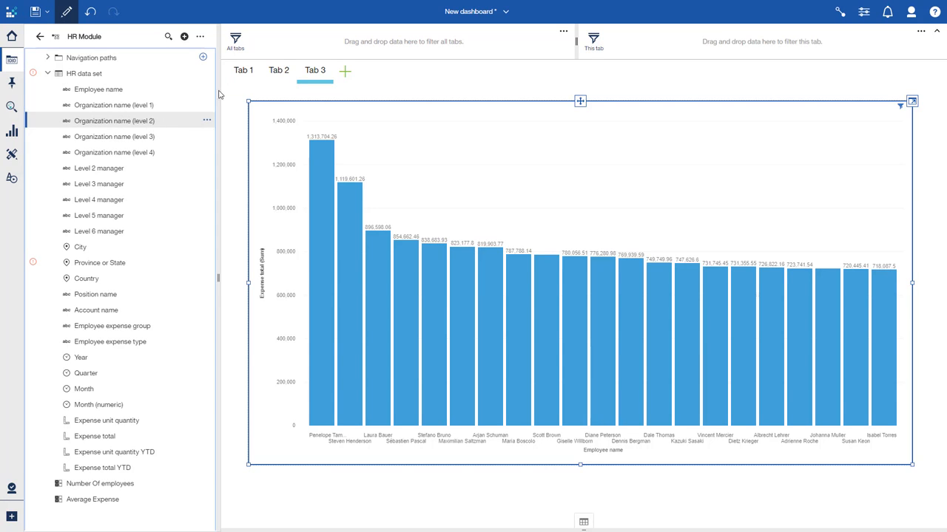
Filter all tabs by Organization name (level 2), keeping only GO Americas
{"action": "left_click_drag", "start_coordinate": [154, 130], "coordinate": [381, 40]}
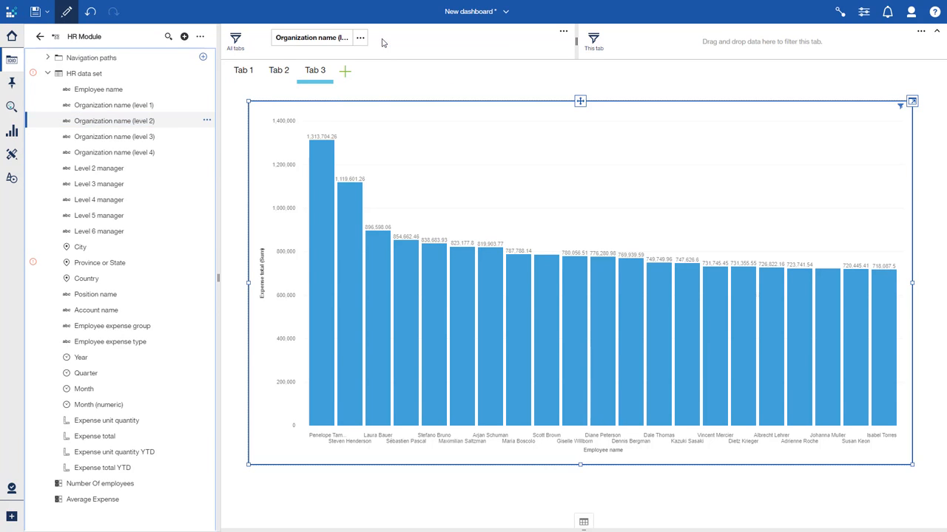
{"action": "left_click", "coordinate": [359, 37]}
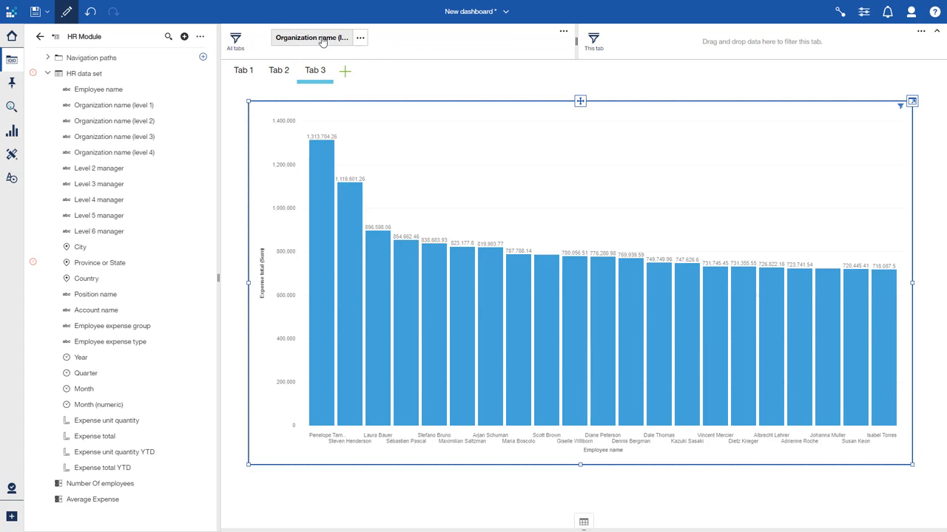
{"action": "left_click", "coordinate": [323, 37]}
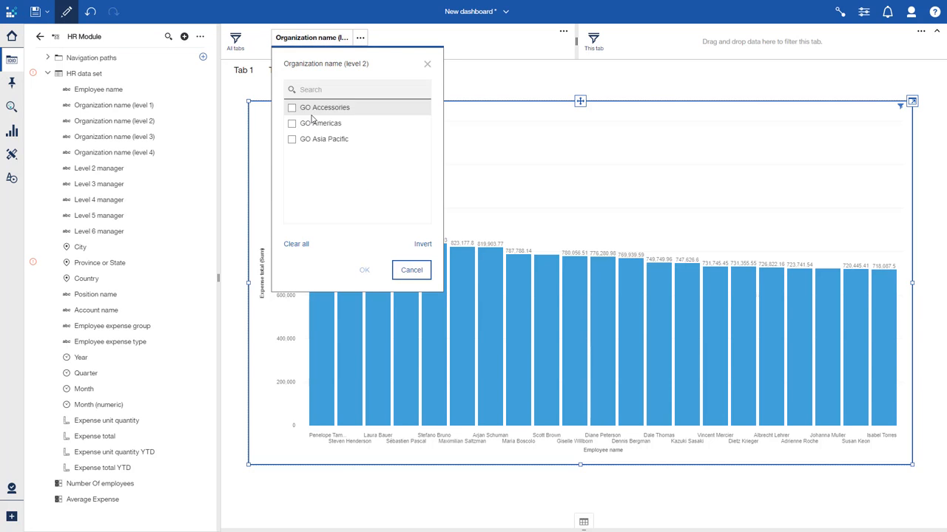
{"action": "left_click", "coordinate": [292, 126]}
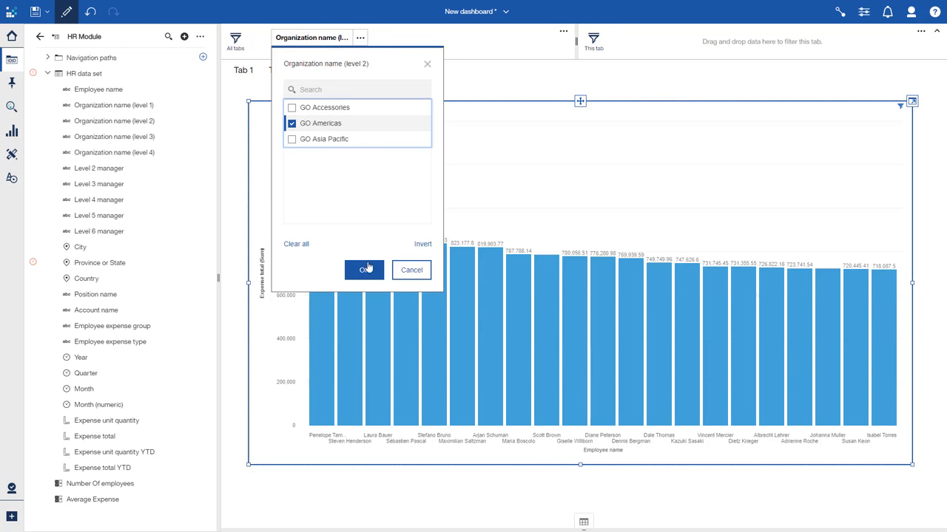
{"action": "left_click", "coordinate": [369, 272]}
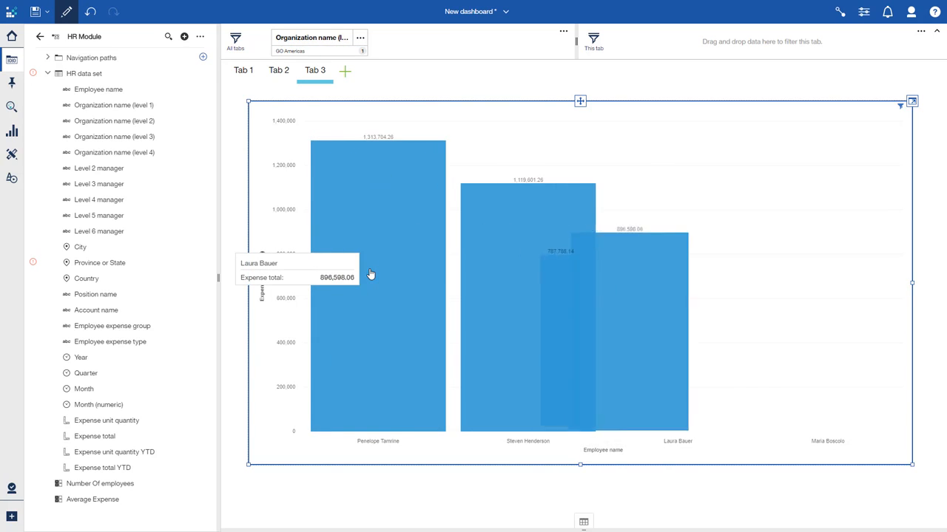
Review Tab 1 and Tab 3, then remove the Organization name filter from all tabs
{"action": "left_click", "coordinate": [245, 70]}
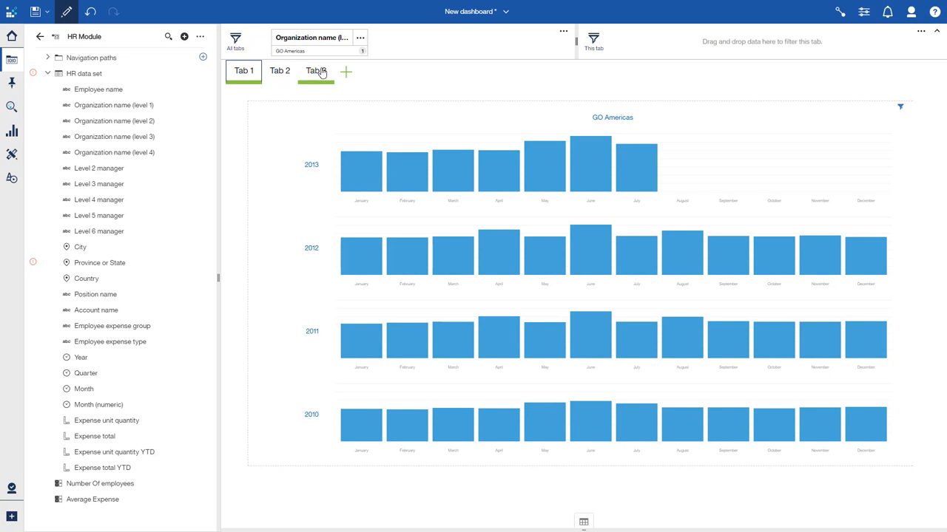
{"action": "left_click", "coordinate": [318, 72]}
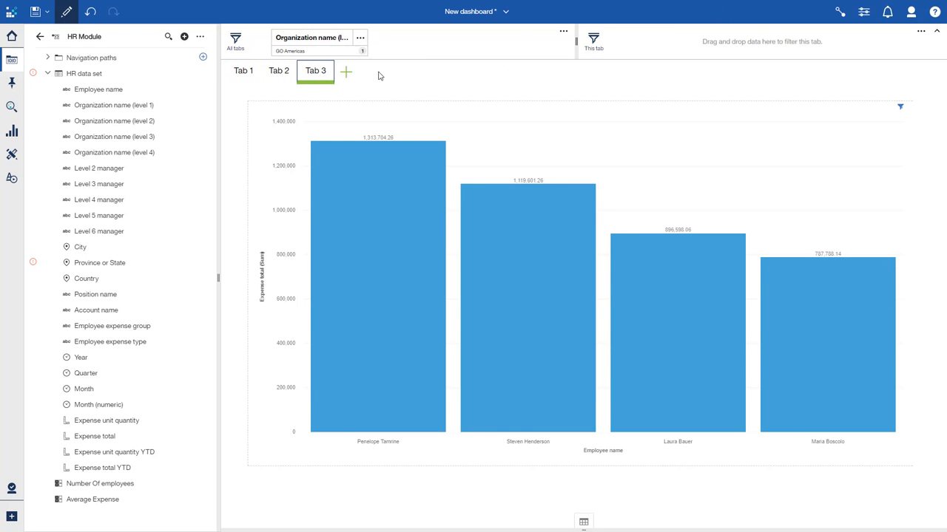
{"action": "left_click", "coordinate": [360, 37]}
{"action": "left_click", "coordinate": [345, 56]}
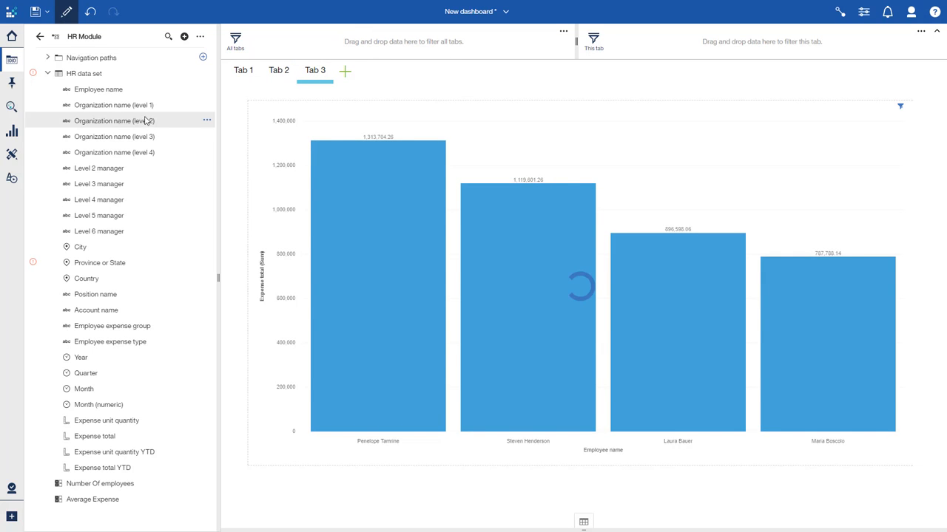
Filter only Tab 3 by Organization name (level 2), keeping GO Americas
{"action": "left_click_drag", "start_coordinate": [136, 127], "coordinate": [710, 41]}
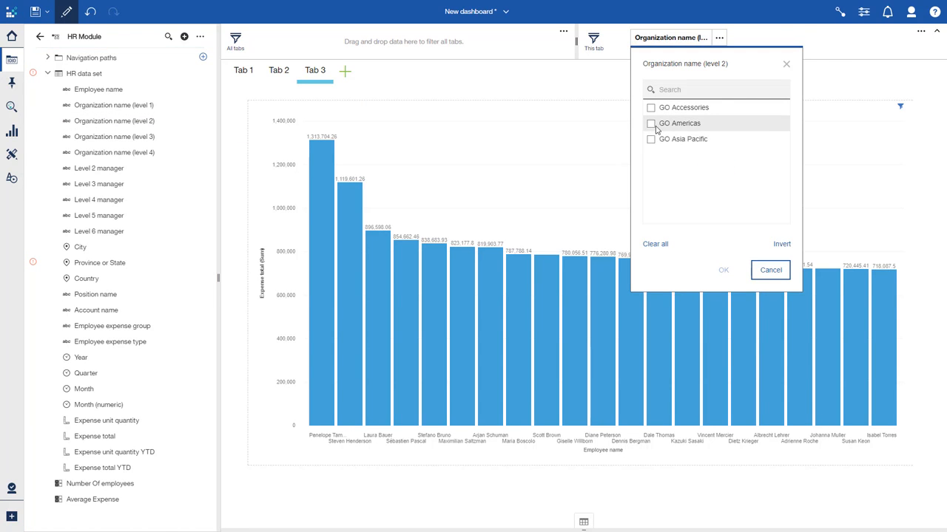
{"action": "left_click", "coordinate": [652, 123]}
{"action": "left_click", "coordinate": [724, 270]}
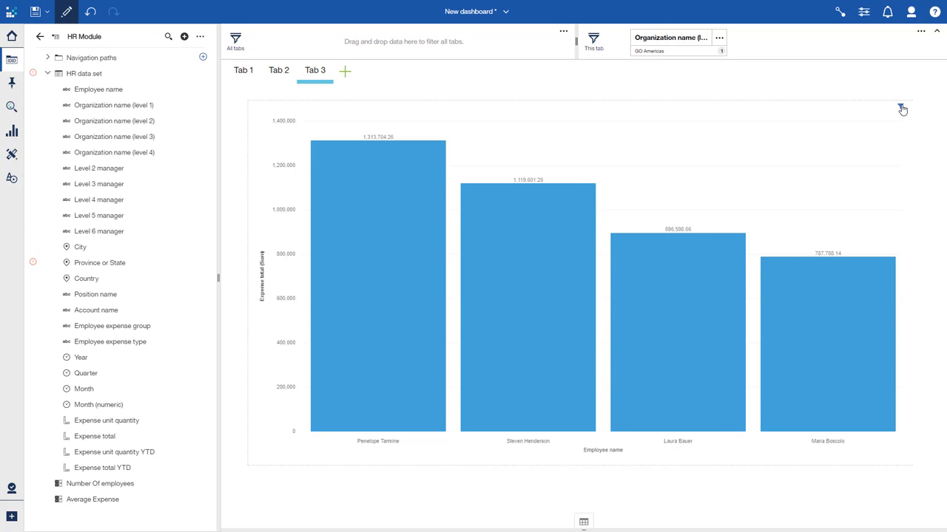
{"action": "mouse_move", "coordinate": [901, 108]}
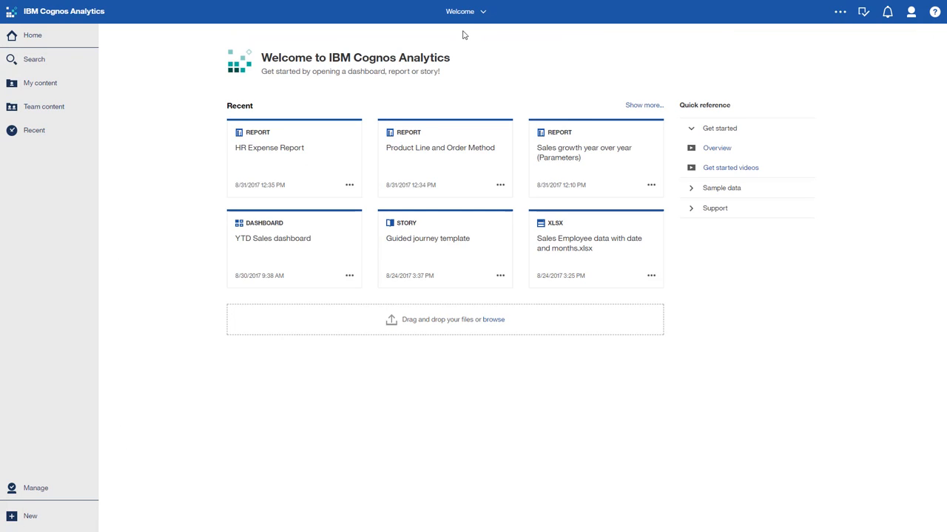
Create a new slide-show story using the four-panel grid layout template
{"action": "left_click", "coordinate": [18, 518]}
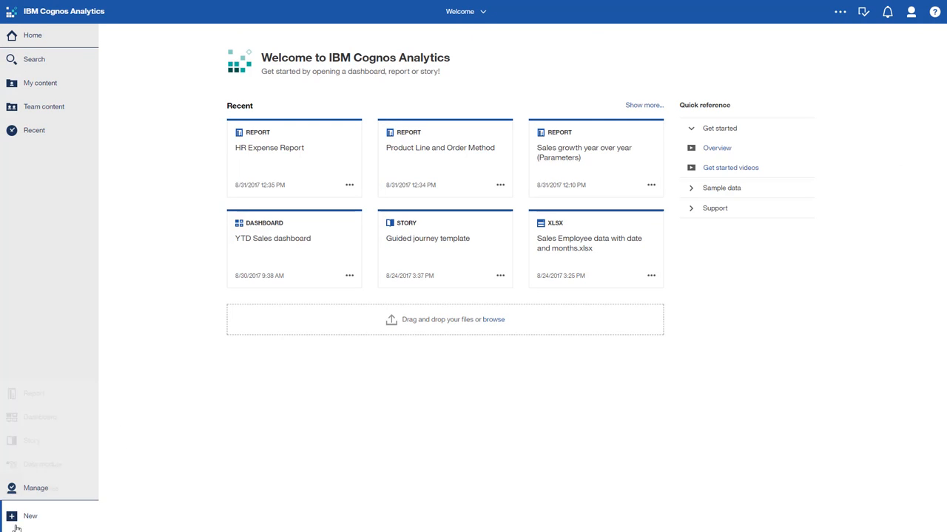
{"action": "left_click", "coordinate": [51, 446]}
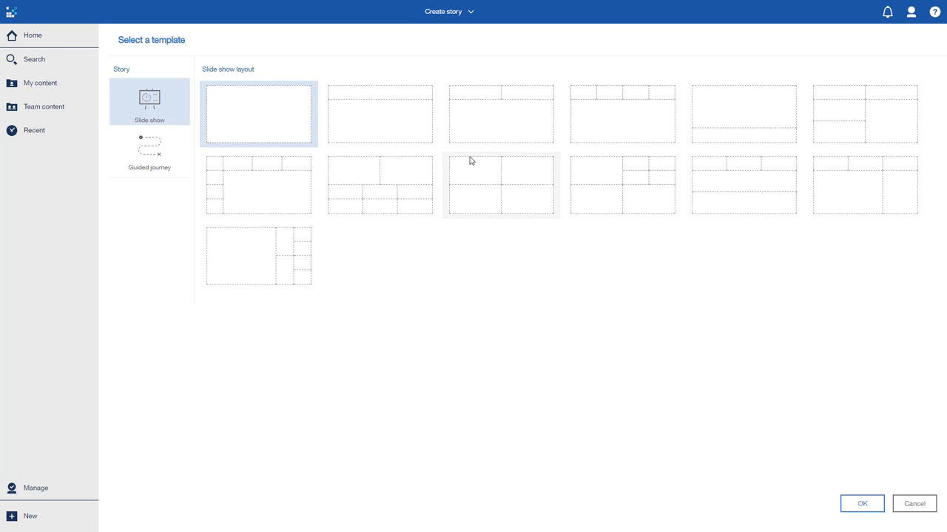
{"action": "left_click", "coordinate": [501, 170]}
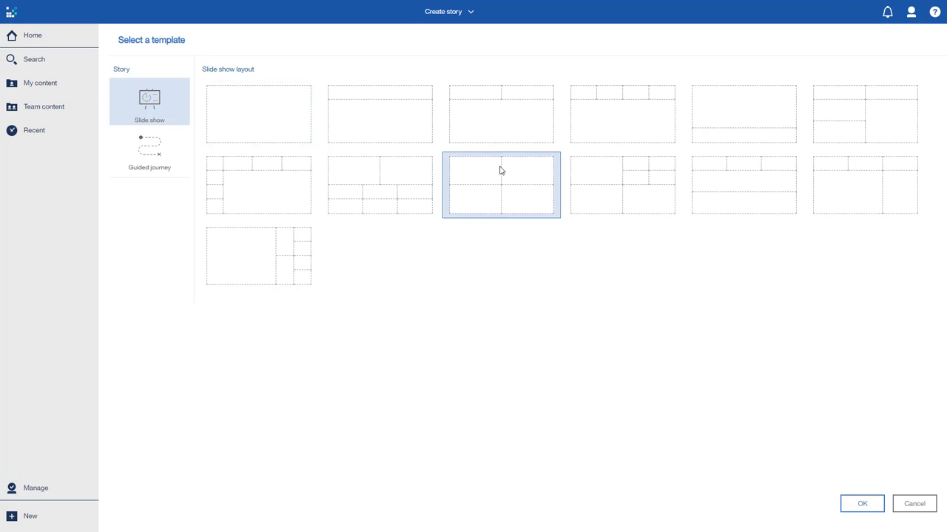
{"action": "left_click", "coordinate": [859, 503]}
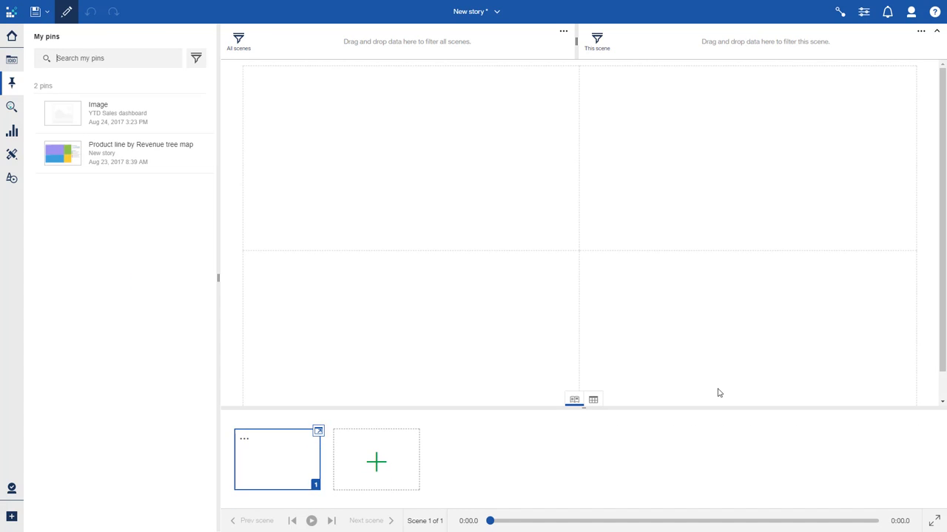
Place the IBM logo from the image library in the top-left panel of scene 1
{"action": "left_click", "coordinate": [15, 185]}
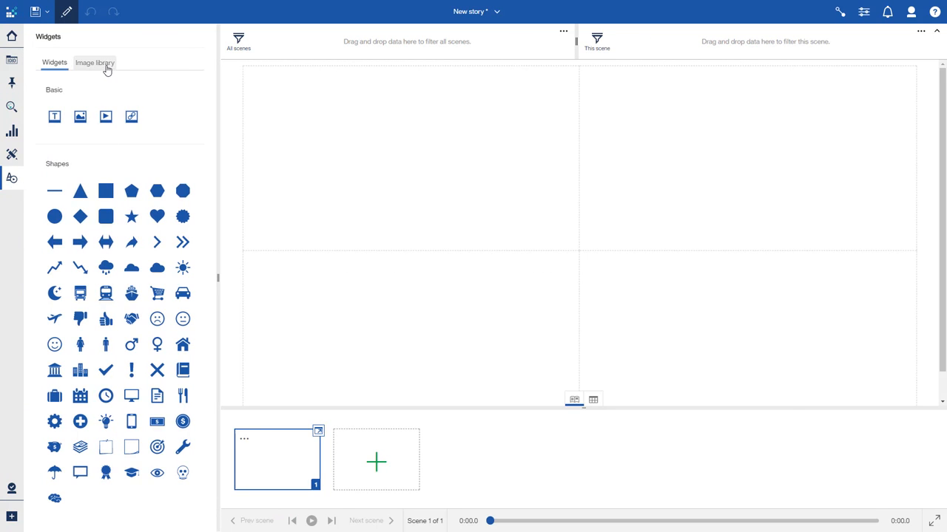
{"action": "left_click", "coordinate": [107, 69]}
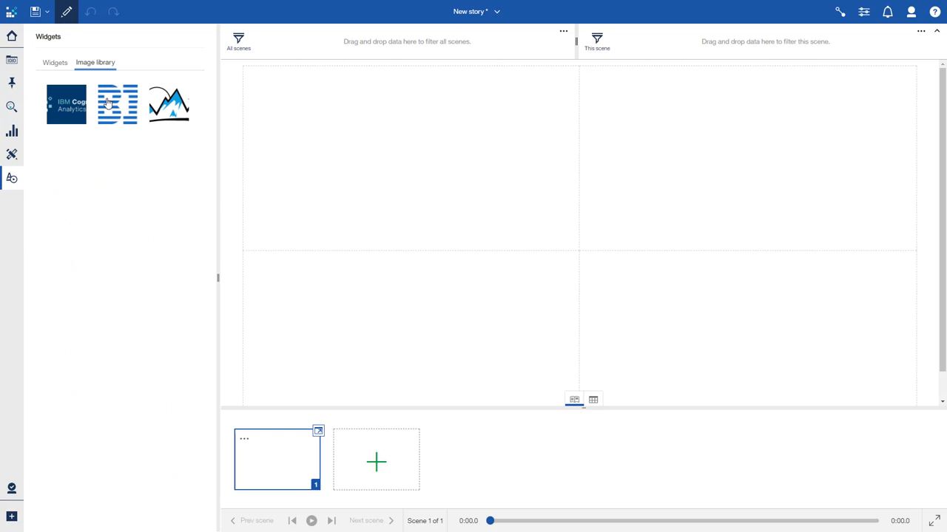
{"action": "left_click_drag", "start_coordinate": [110, 105], "coordinate": [415, 163]}
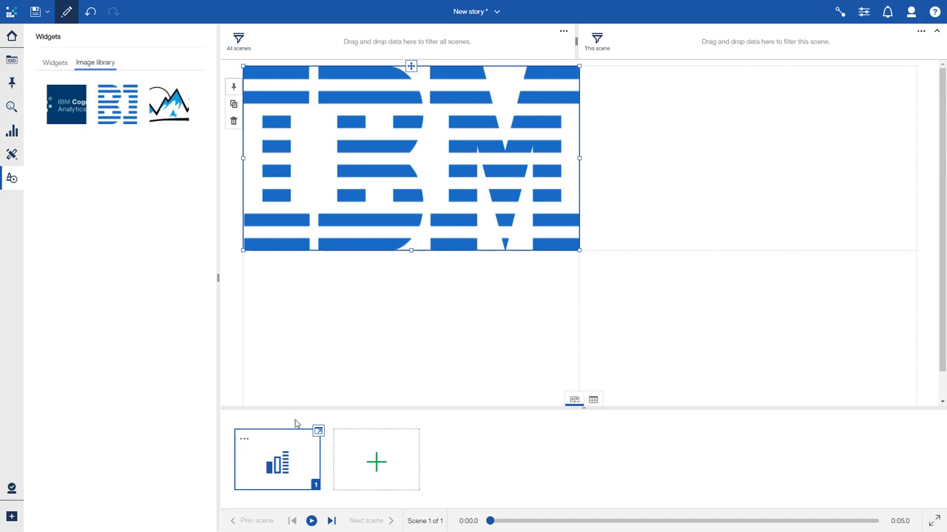
Duplicate scene 1 and move the IBM logo to the top-right panel in scene 2
{"action": "left_click", "coordinate": [246, 443]}
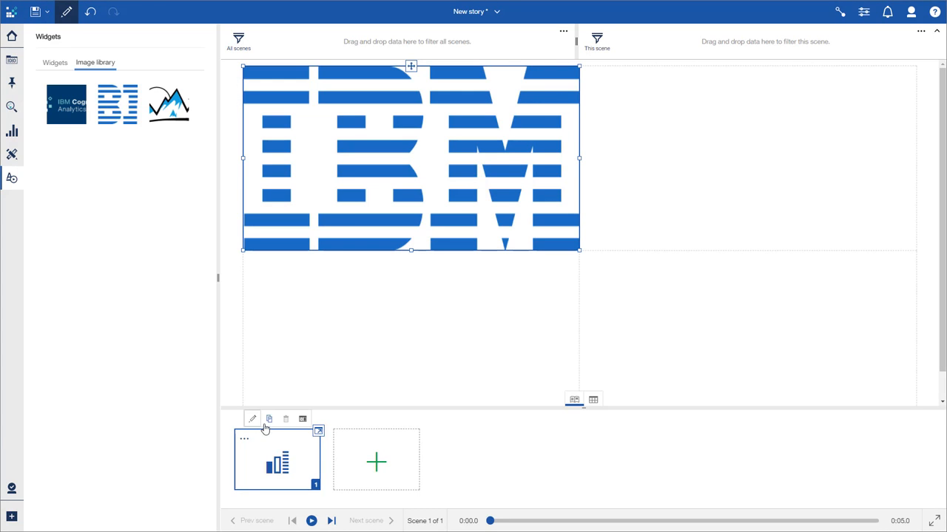
{"action": "left_click", "coordinate": [269, 420]}
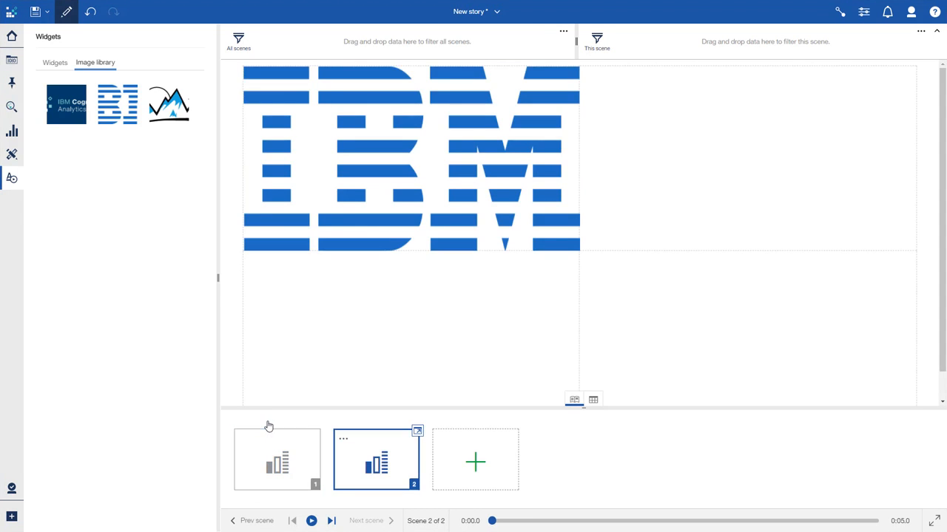
{"action": "left_click", "coordinate": [418, 178]}
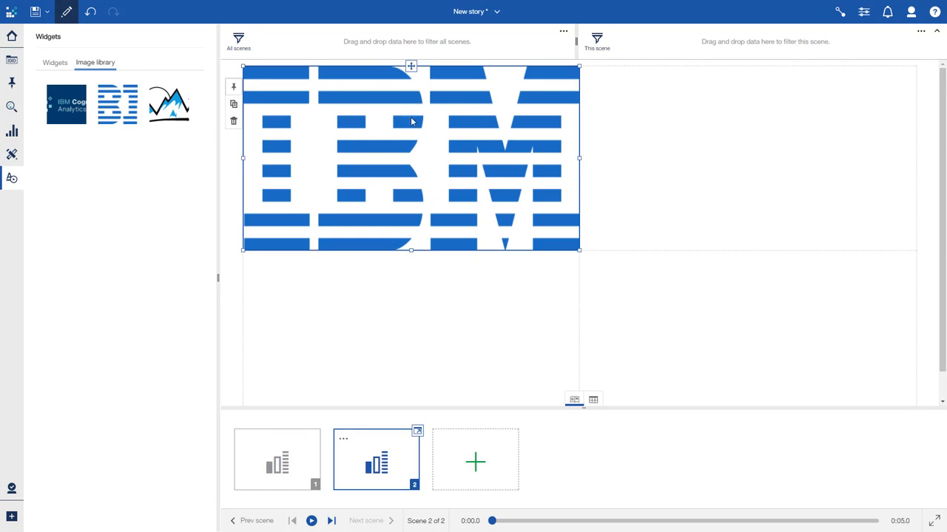
{"action": "left_click_drag", "start_coordinate": [411, 67], "coordinate": [757, 163]}
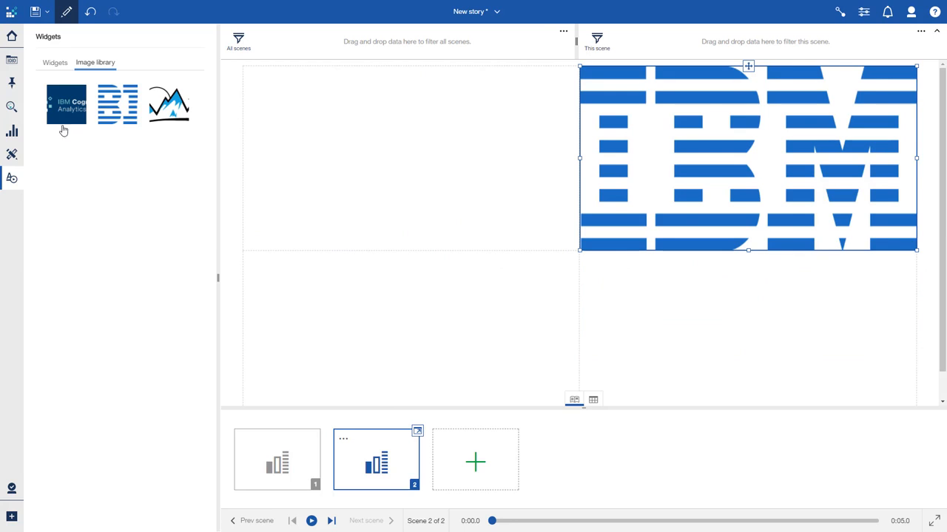
Add the pinned Product line by Revenue tree map to the top-left panel of scene 2
{"action": "left_click", "coordinate": [12, 82]}
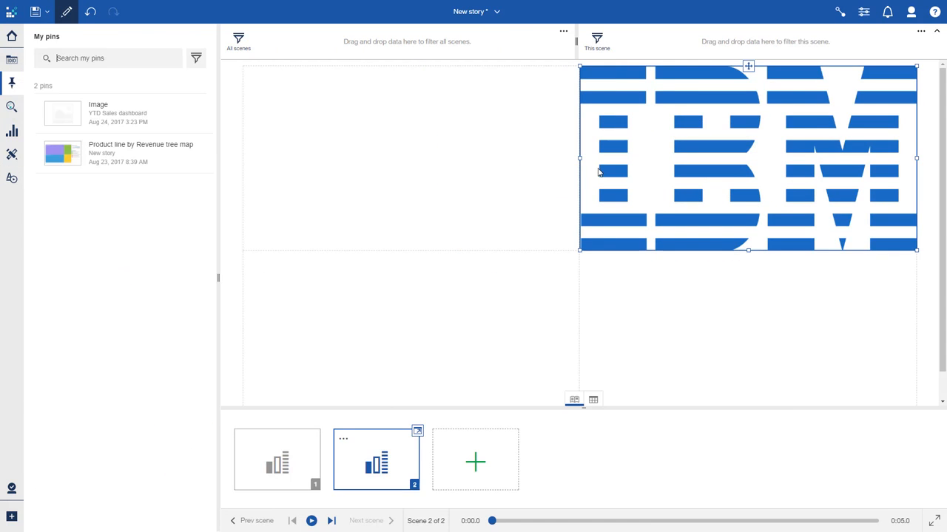
{"action": "left_click_drag", "start_coordinate": [70, 152], "coordinate": [407, 159]}
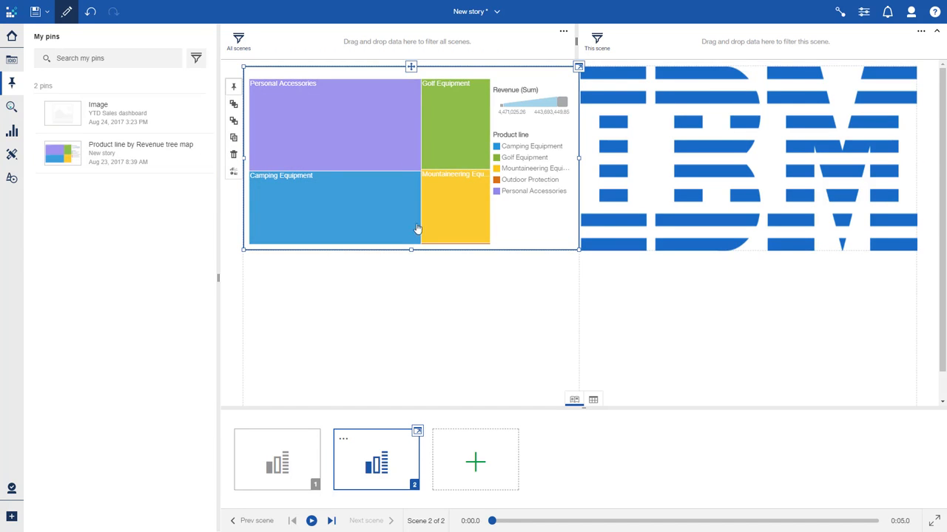
Duplicate scene 2 and move the tree map to the bottom-left panel in scene 3
{"action": "left_click", "coordinate": [339, 442]}
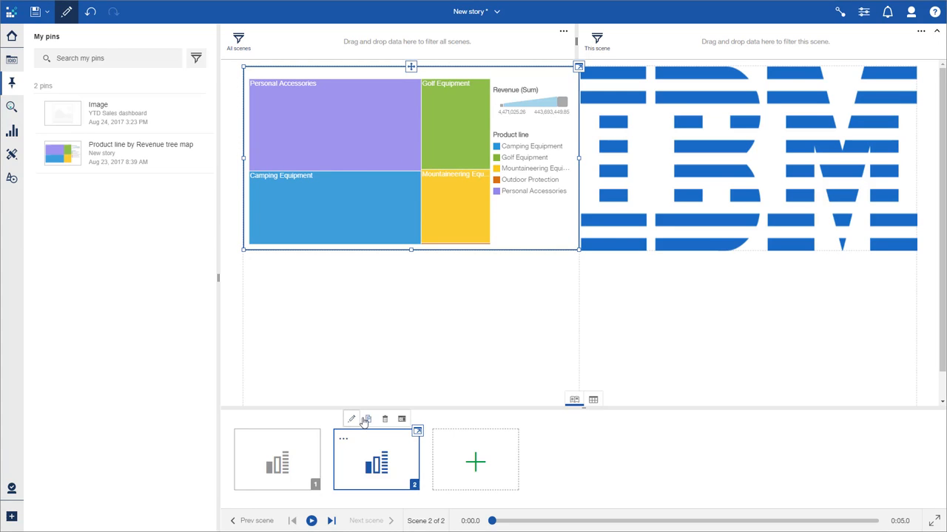
{"action": "left_click", "coordinate": [365, 420]}
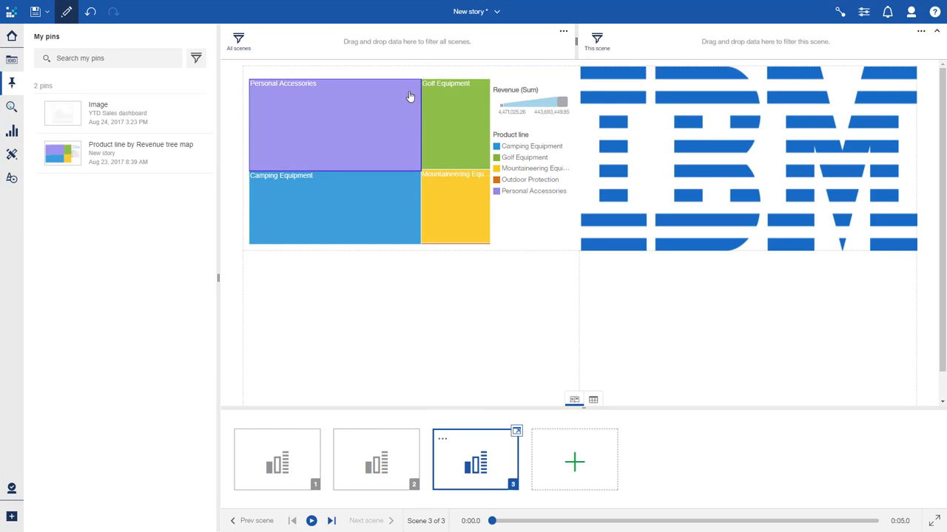
{"action": "left_click", "coordinate": [500, 77]}
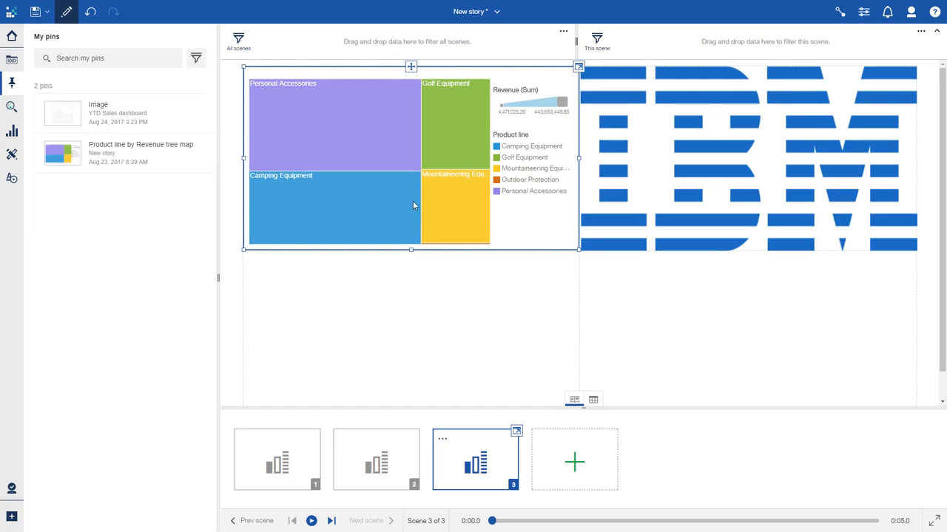
{"action": "left_click_drag", "start_coordinate": [412, 206], "coordinate": [429, 309]}
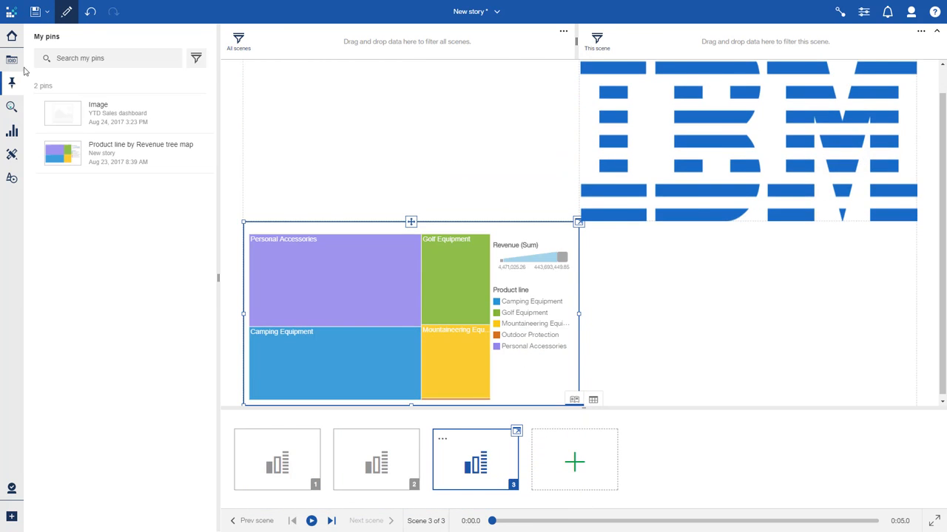
Build a chart in scene 3's top-left panel from Revenue, Quarter and Product line of the sales employee data
{"action": "left_click", "coordinate": [11, 59]}
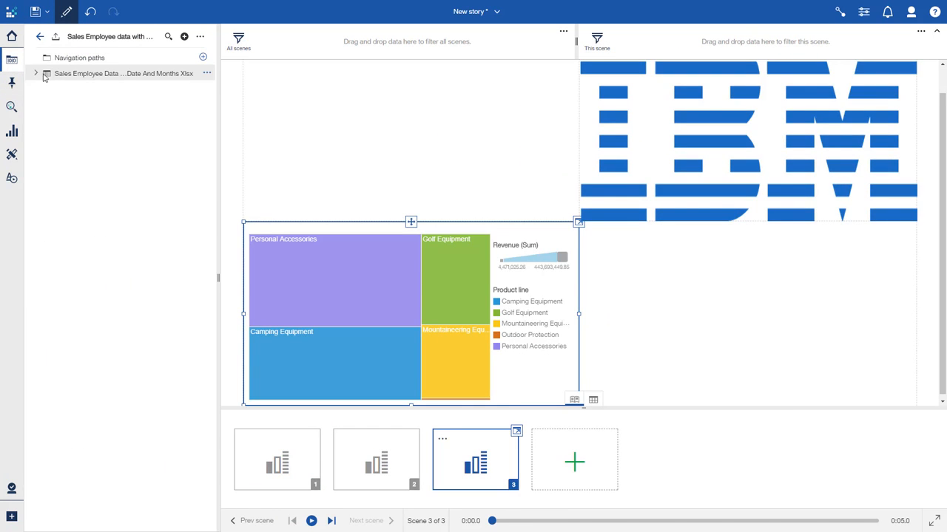
{"action": "left_click", "coordinate": [37, 73]}
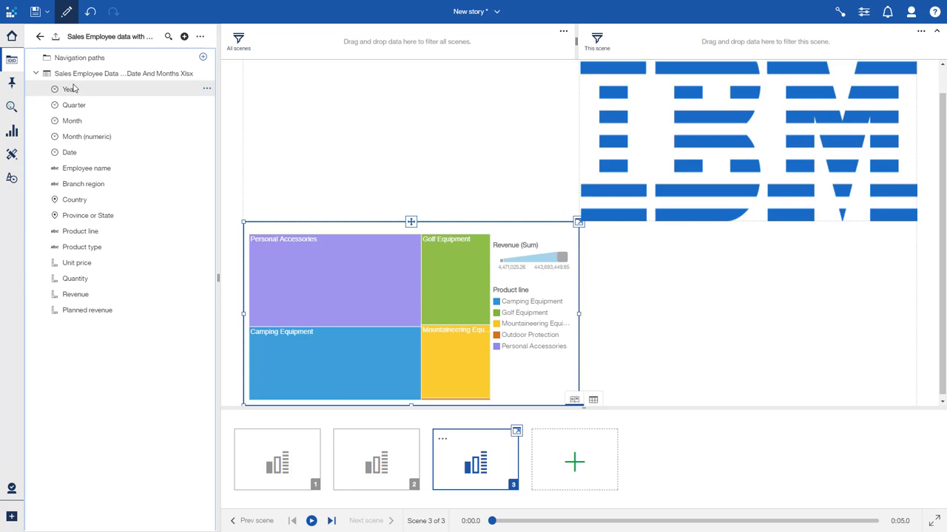
{"action": "left_click_drag", "start_coordinate": [83, 296], "coordinate": [393, 131]}
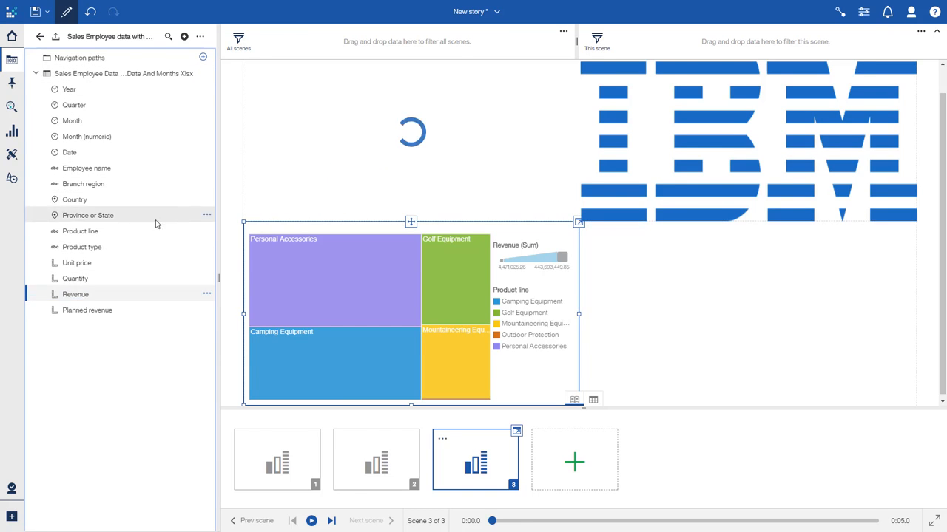
{"action": "left_click_drag", "start_coordinate": [77, 105], "coordinate": [328, 122]}
{"action": "left_click_drag", "start_coordinate": [185, 231], "coordinate": [363, 148]}
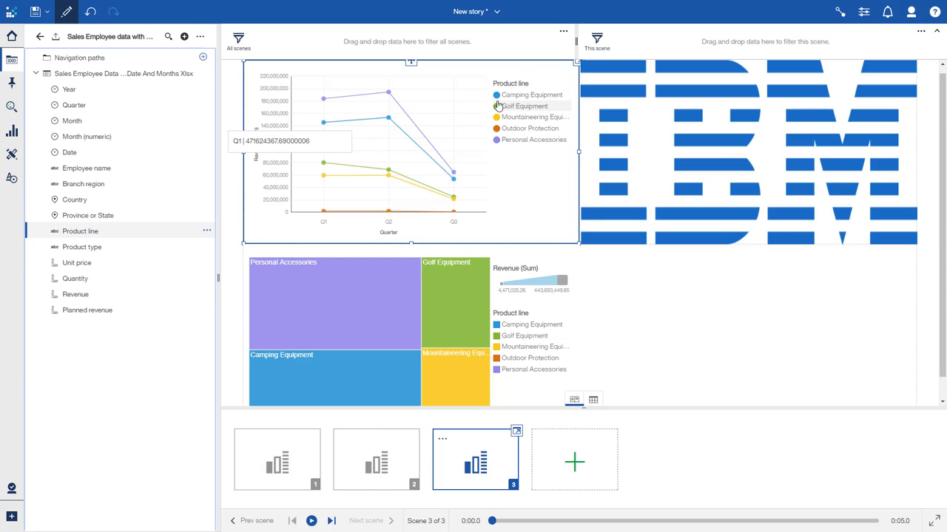
Present the story full screen from scene 1 and advance through the next scenes
{"action": "left_click", "coordinate": [285, 457]}
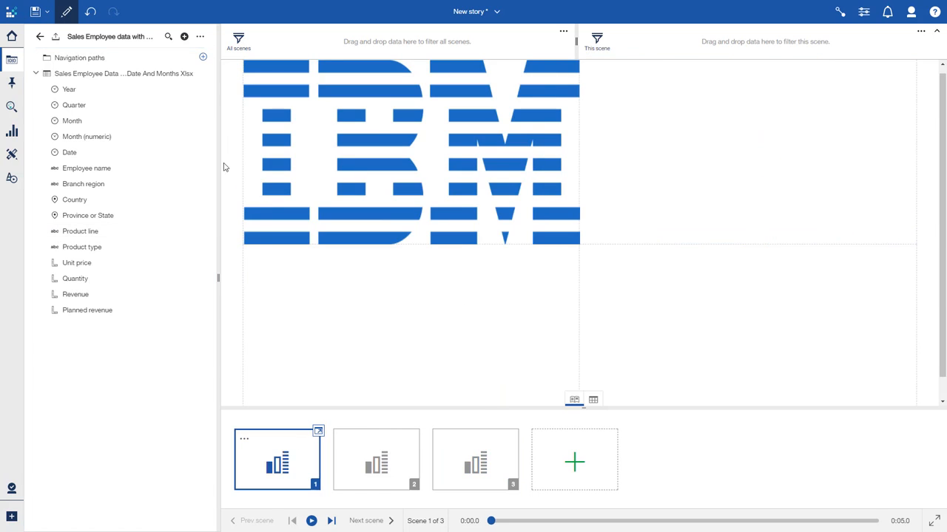
{"action": "left_click", "coordinate": [12, 59]}
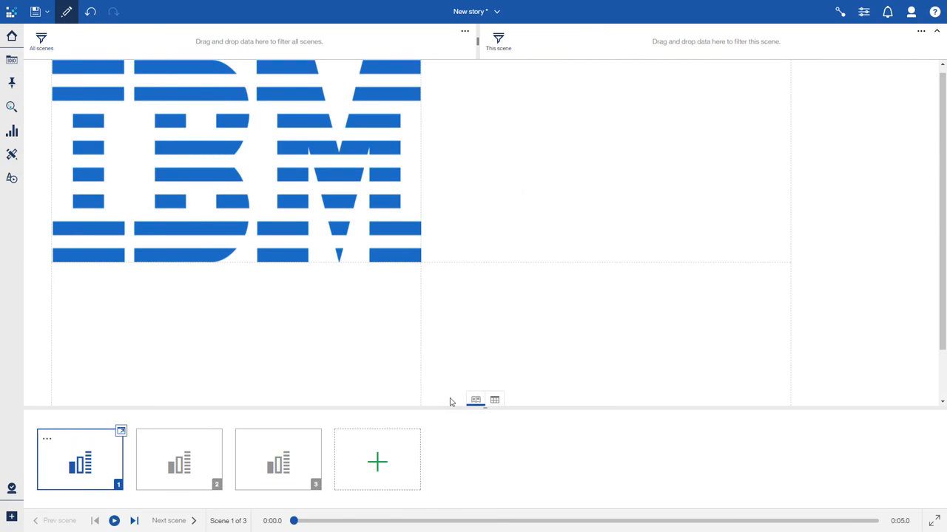
{"action": "left_click", "coordinate": [933, 521]}
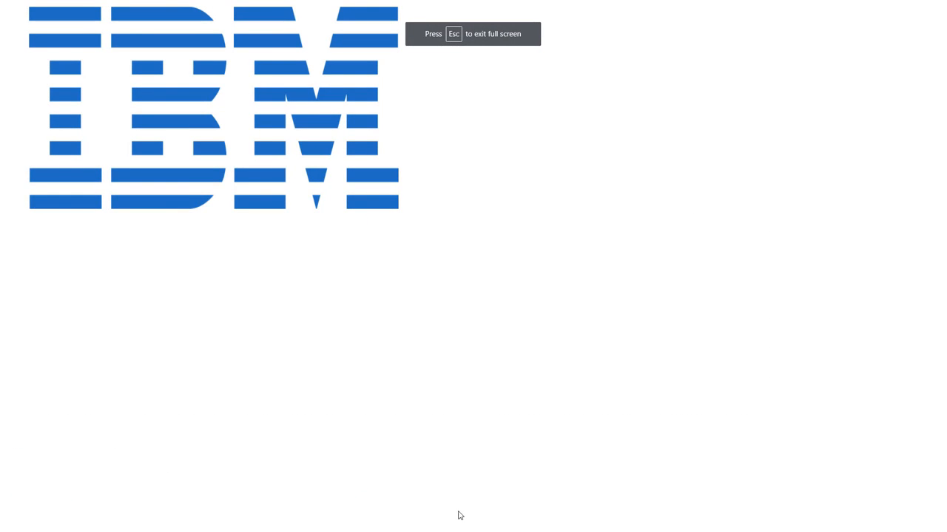
{"action": "mouse_move", "coordinate": [461, 518]}
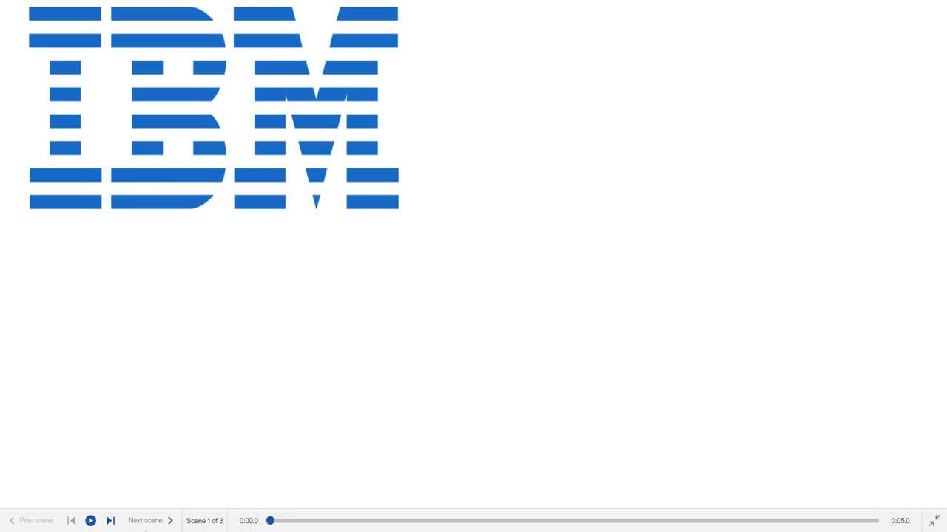
{"action": "left_click", "coordinate": [148, 524]}
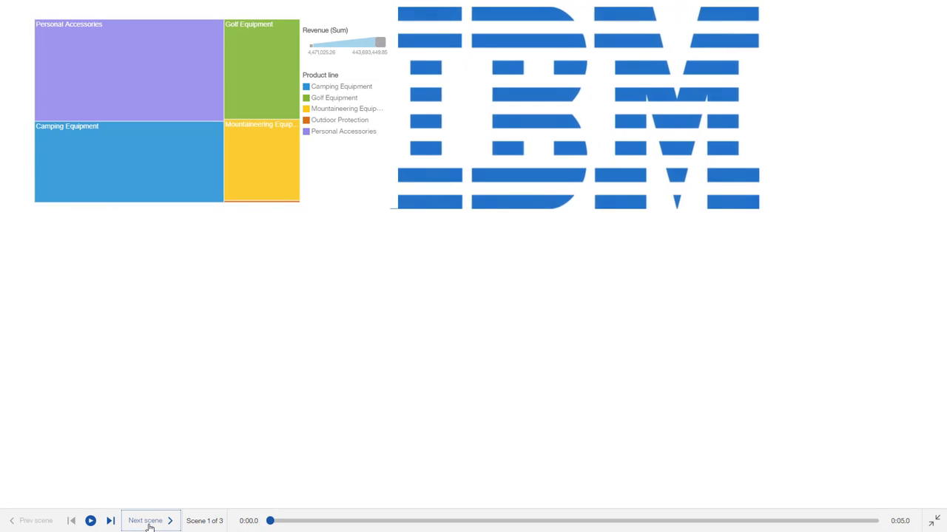
{"action": "left_click", "coordinate": [148, 523]}
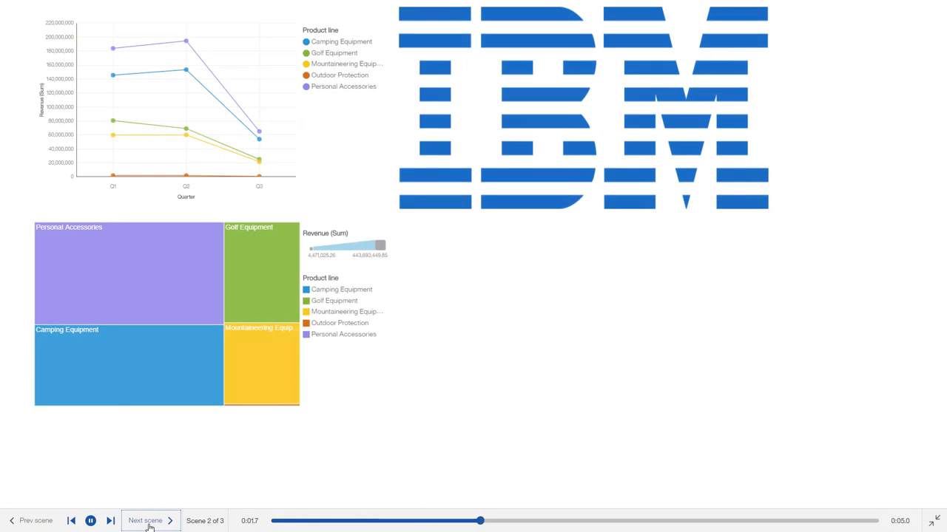